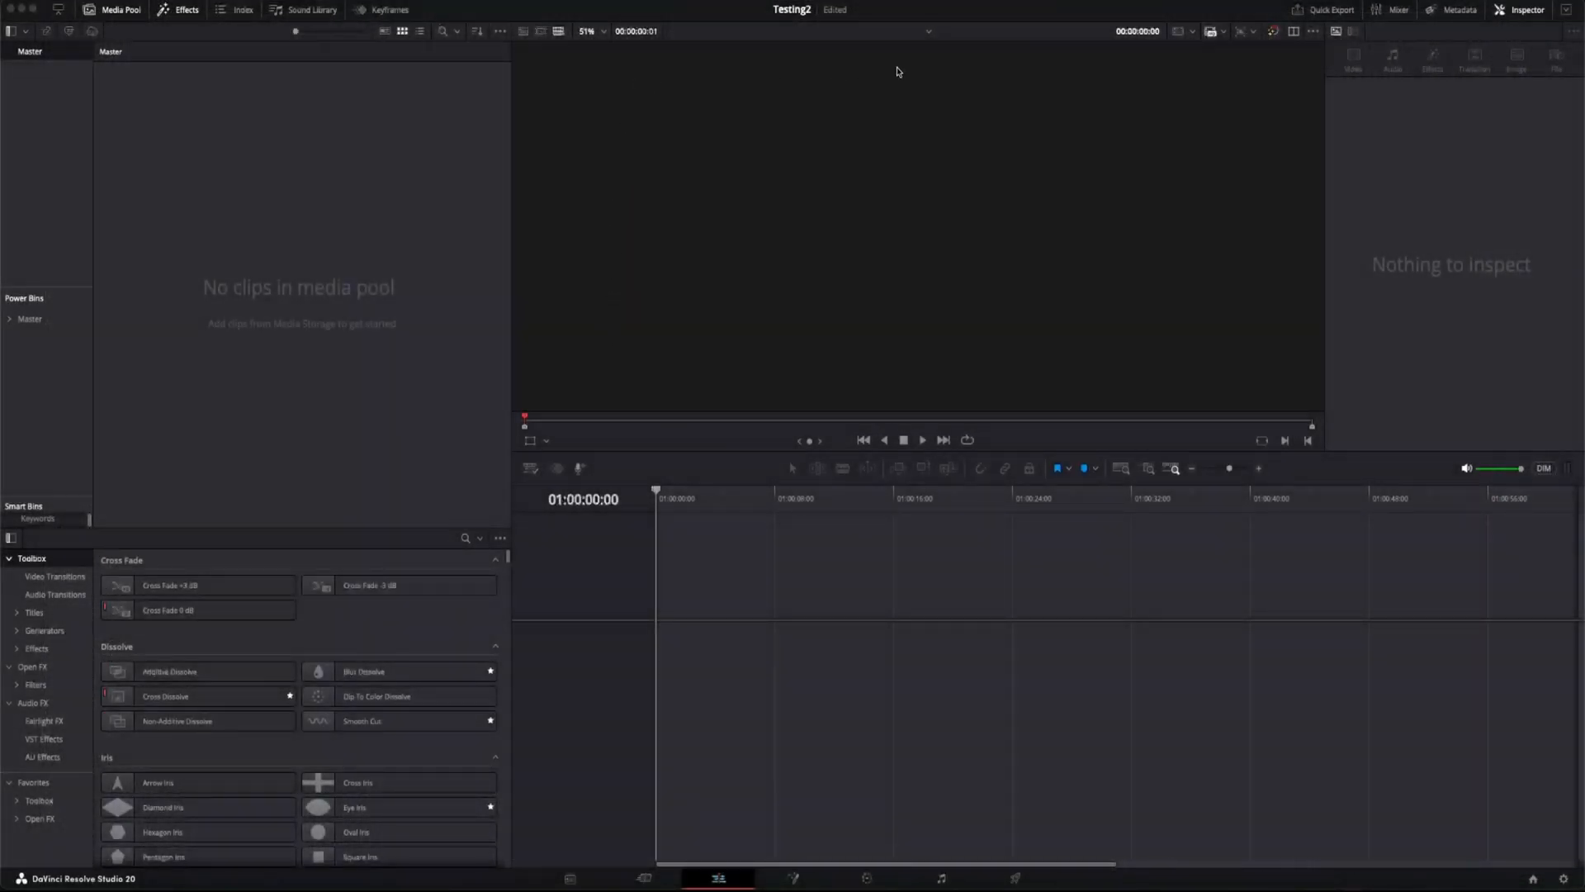
# Step: Create a new empty timeline named Timeline 1 with one video and one stereo audio track
pyautogui.click(912, 581)
pyautogui.rightClick(302, 165)
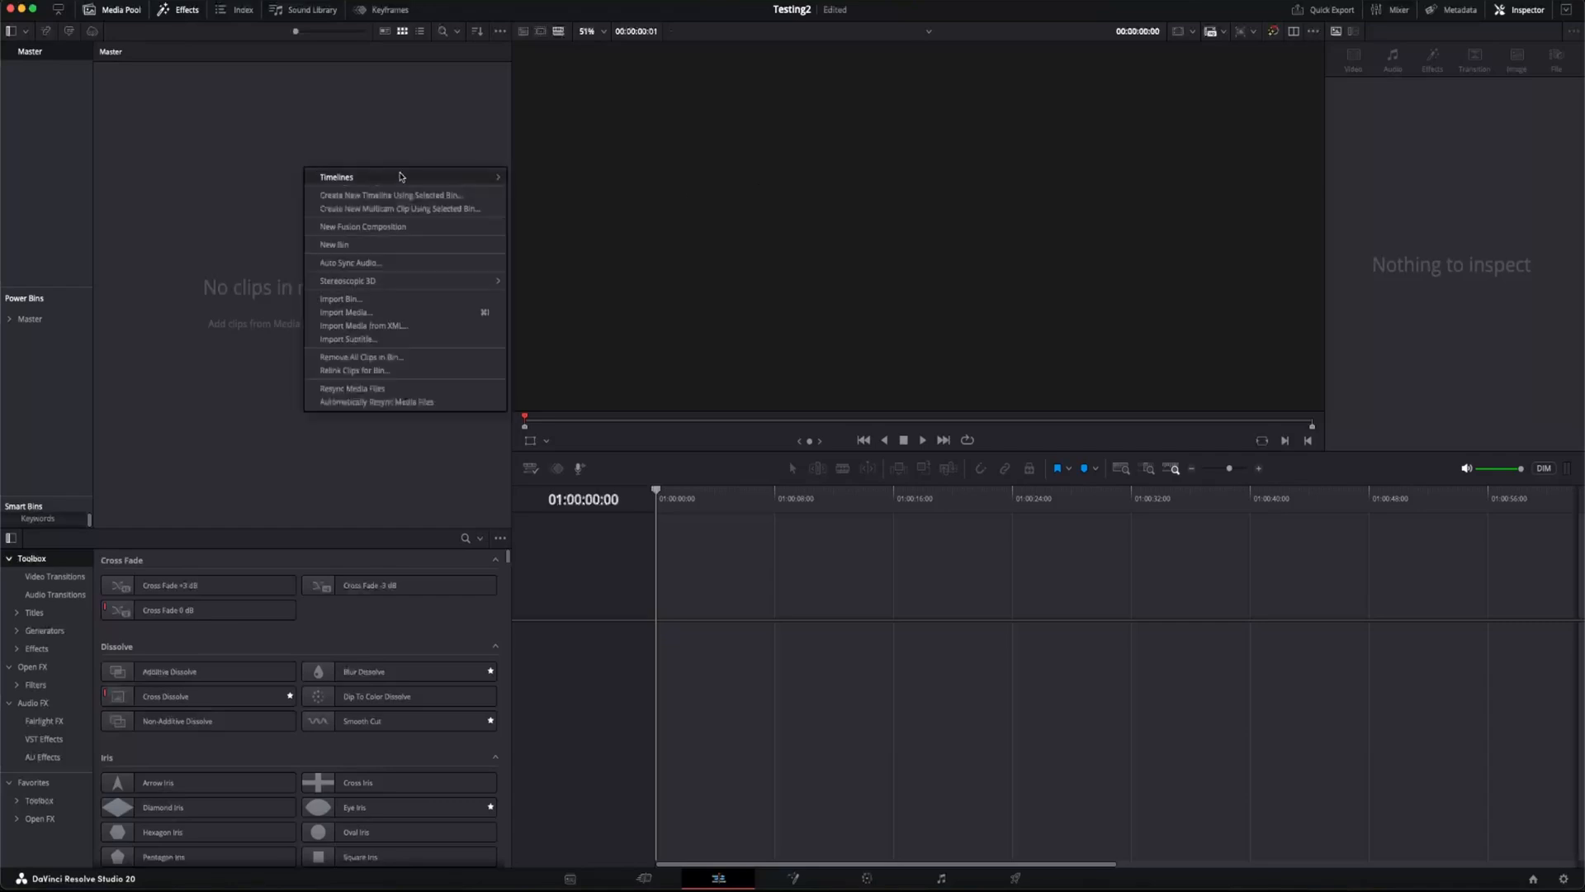
pyautogui.moveTo(406, 171)
pyautogui.click(579, 171)
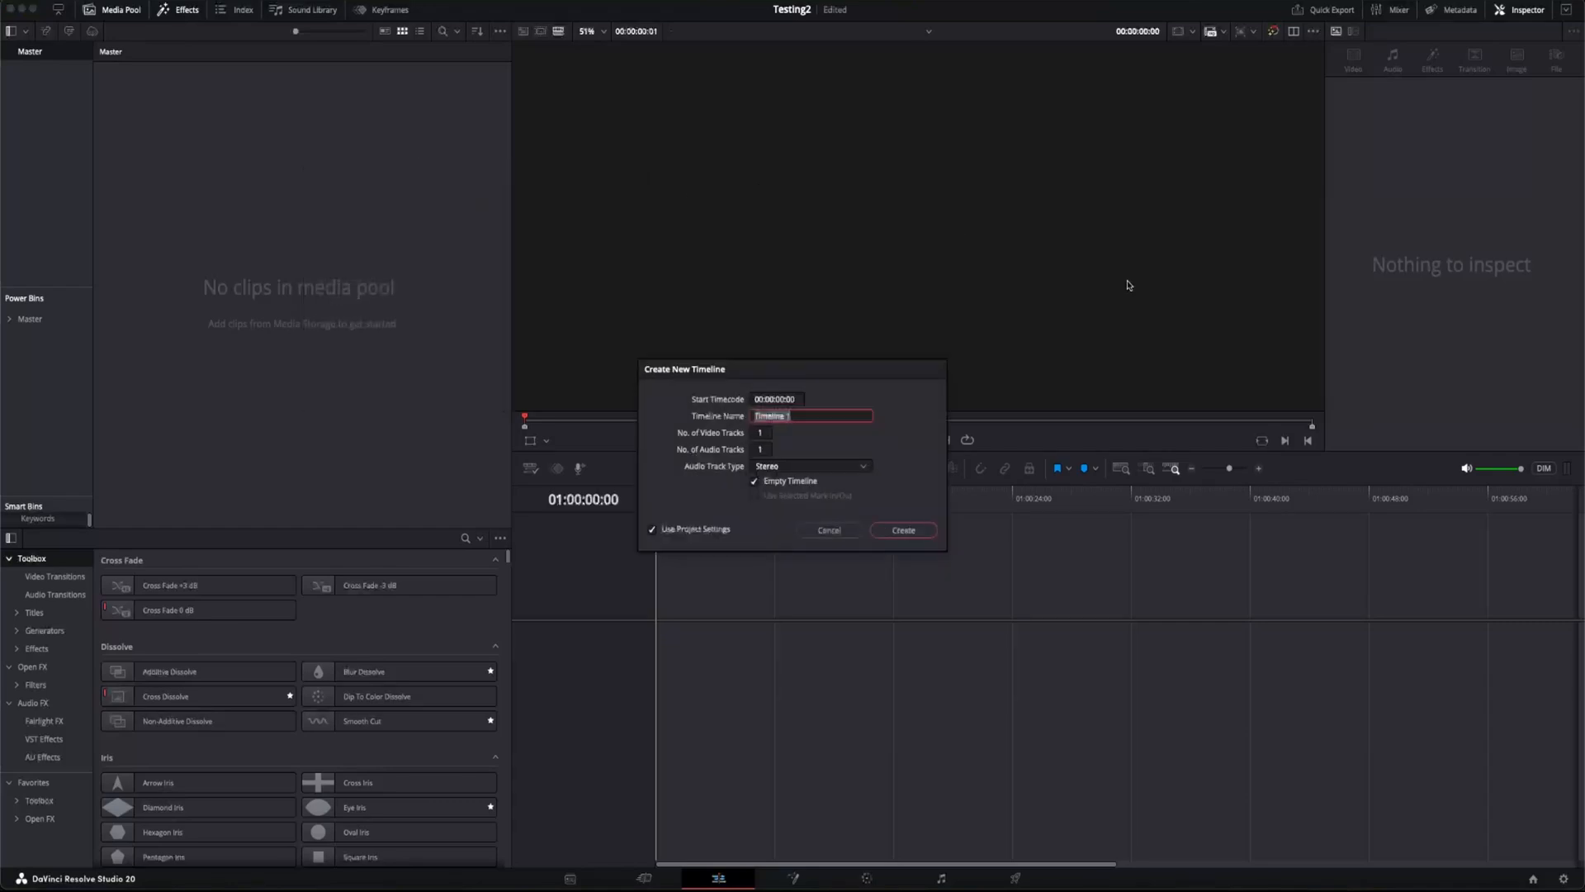
pyautogui.press('Return')
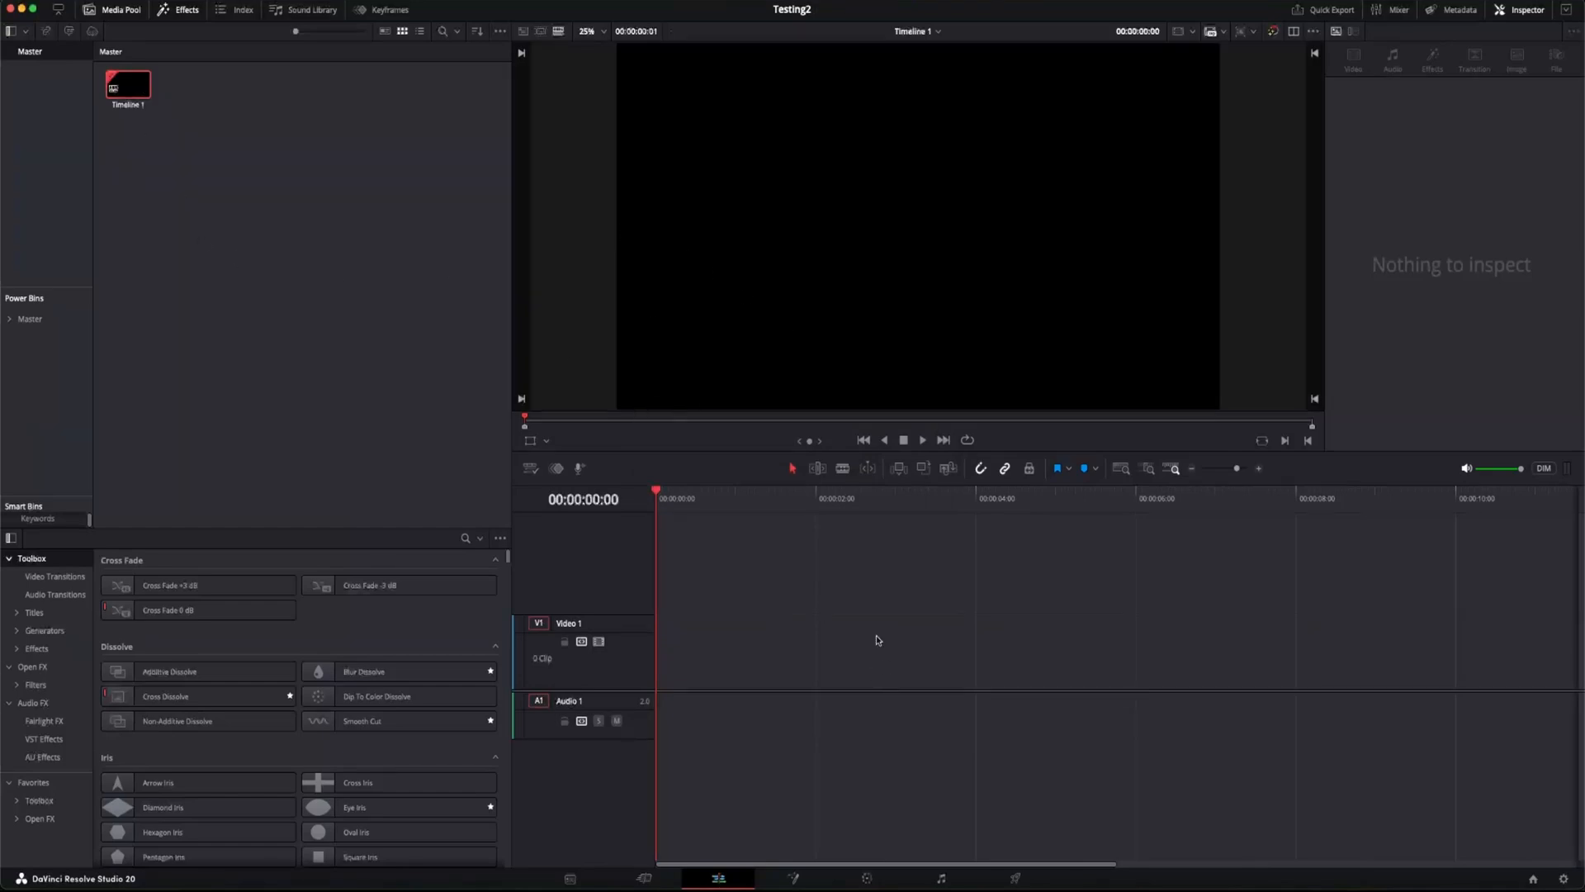
# Step: Find the Fusion Composition effect and place it at the start of the Video 1 track
pyautogui.scroll(5, 718, 623)
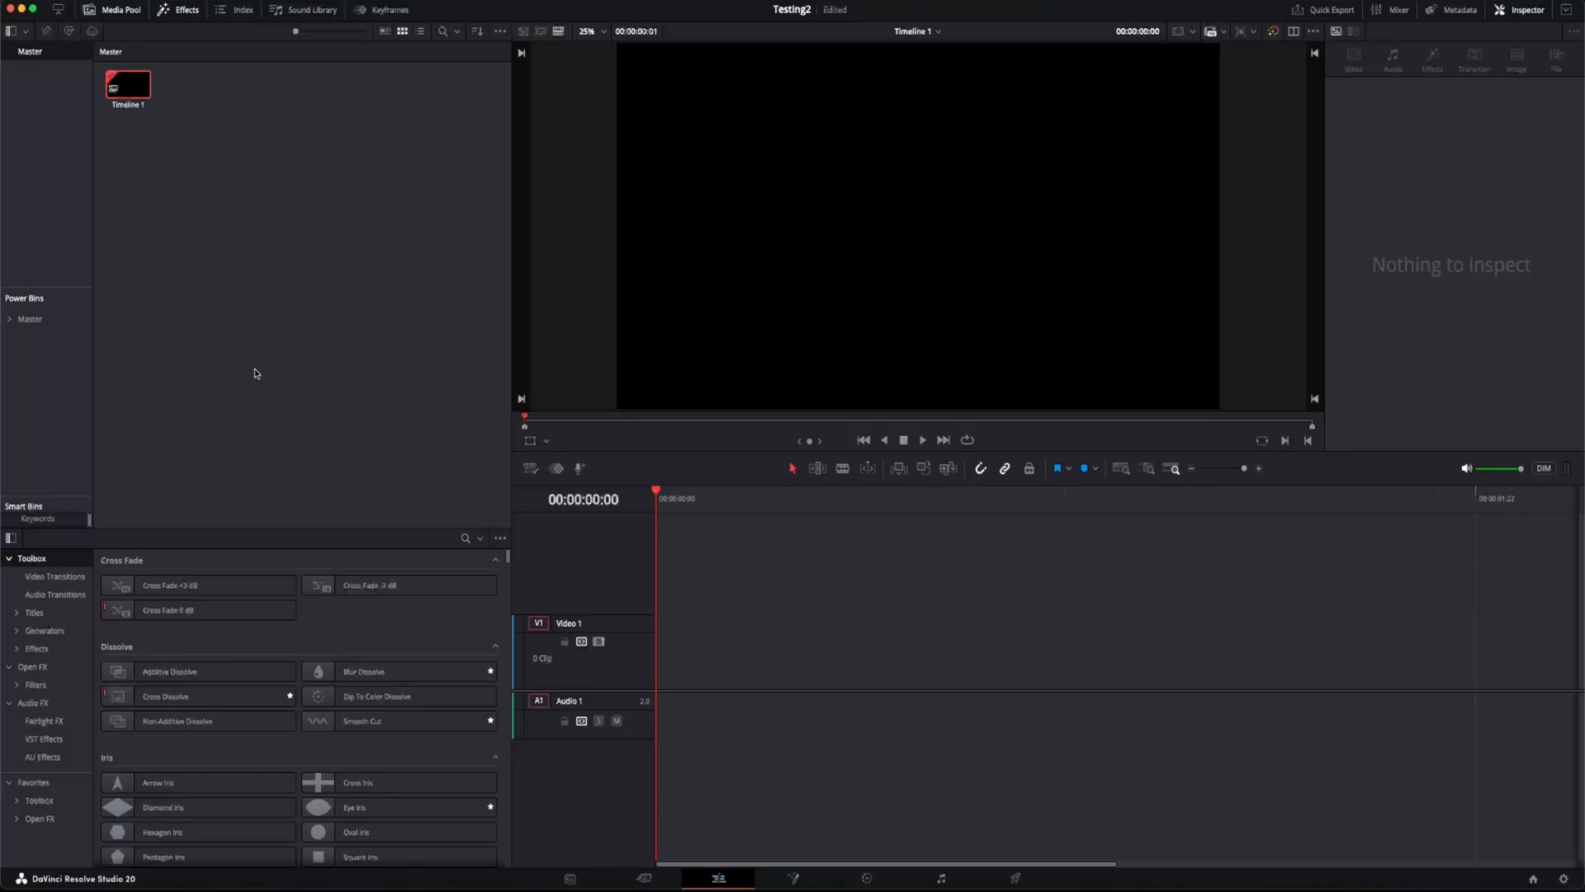
pyautogui.click(465, 538)
pyautogui.write('t')
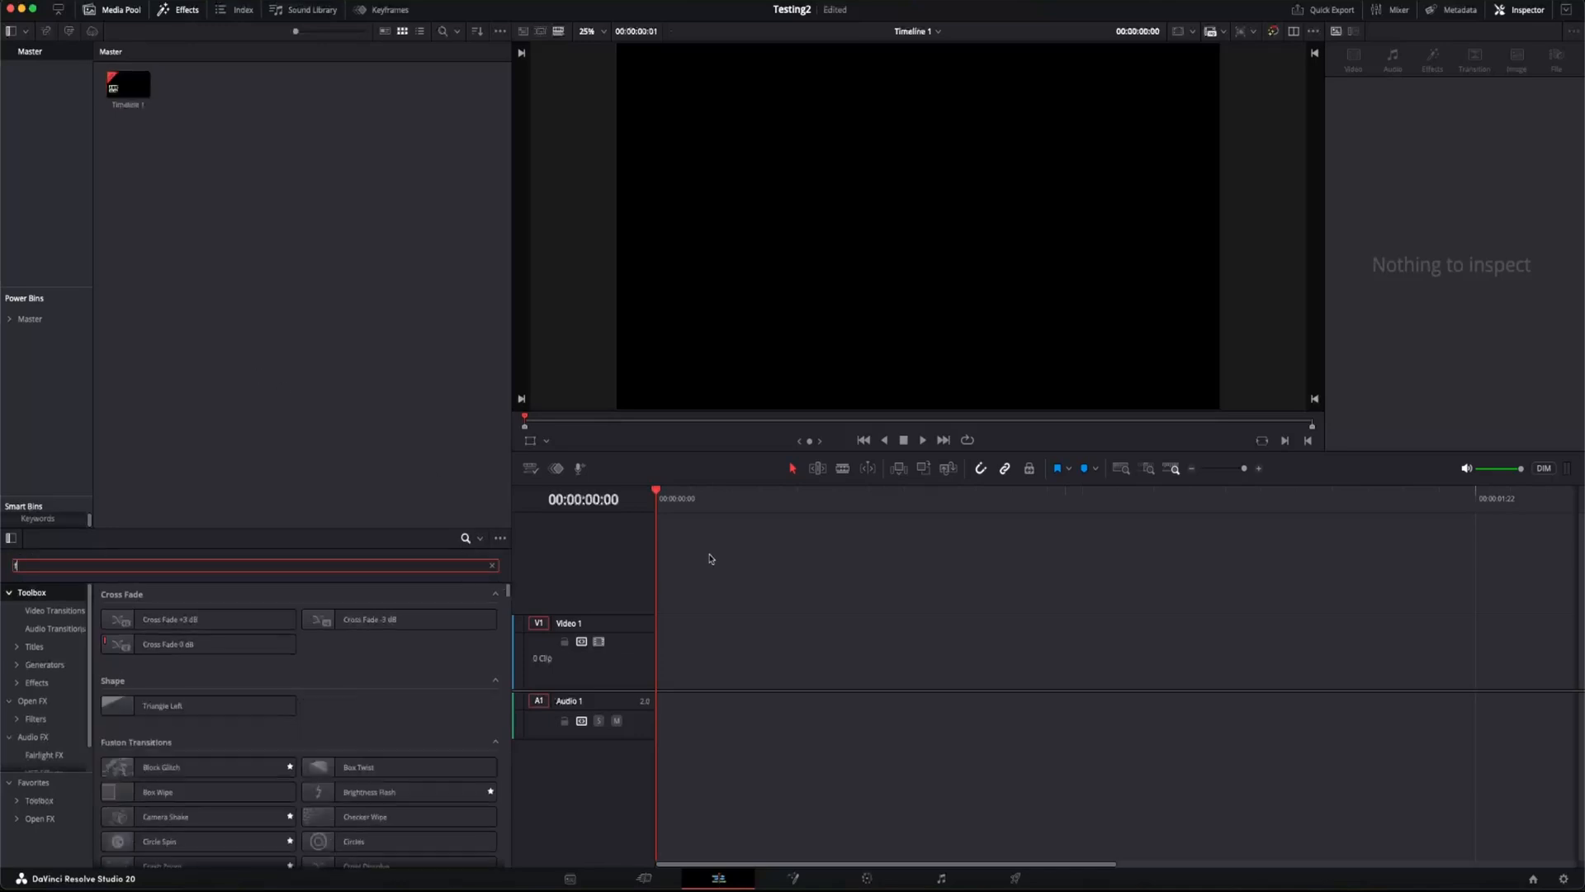
pyautogui.write('usion com')
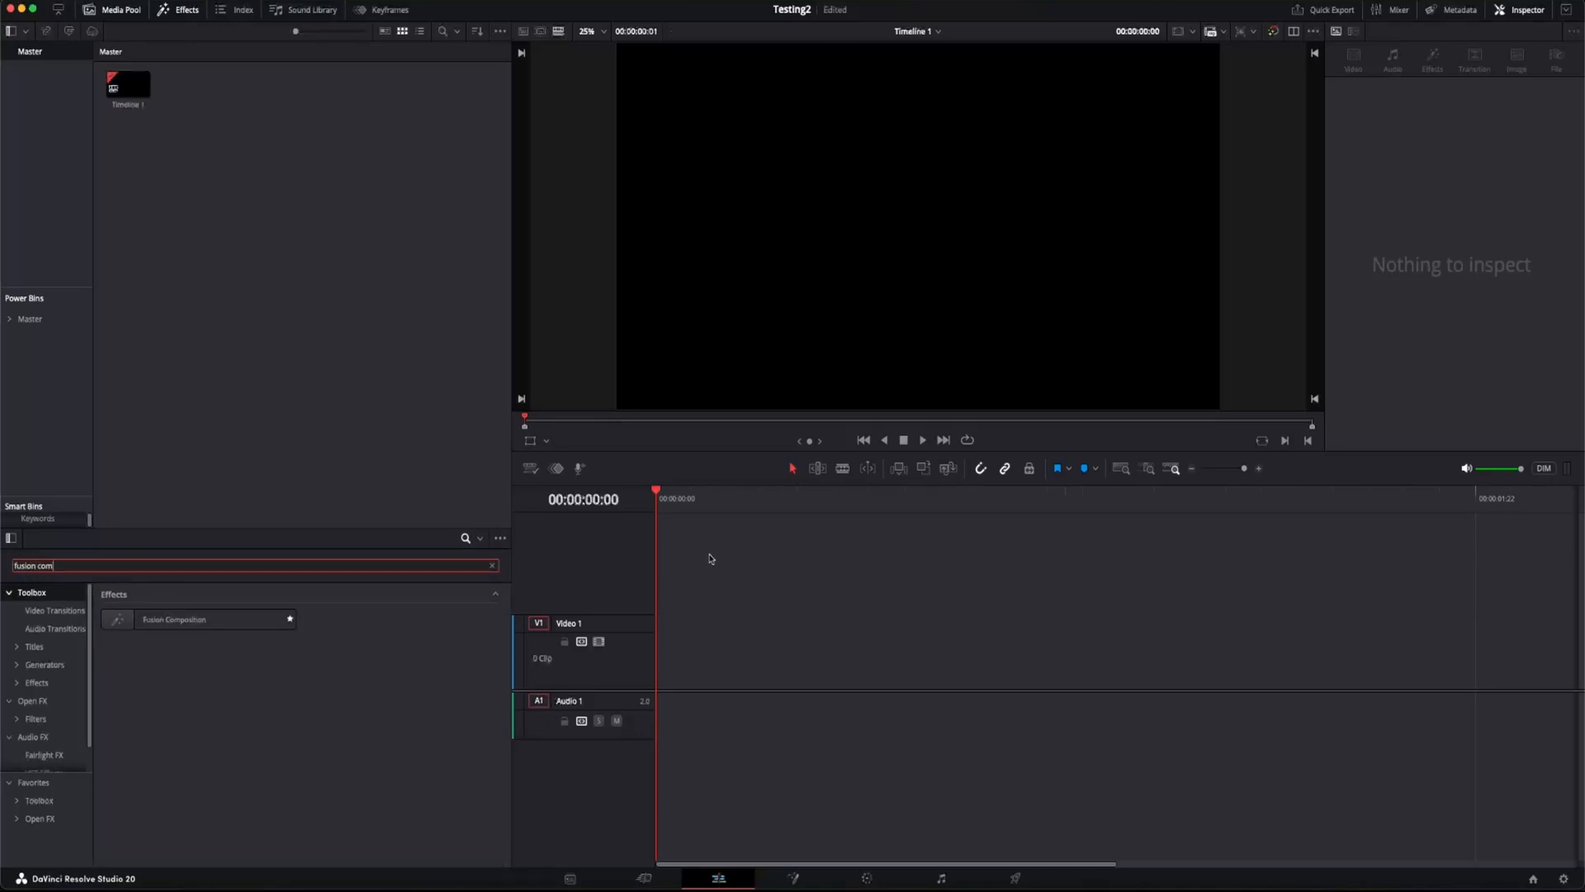
pyautogui.moveTo(156, 630); pyautogui.dragTo(665, 682)
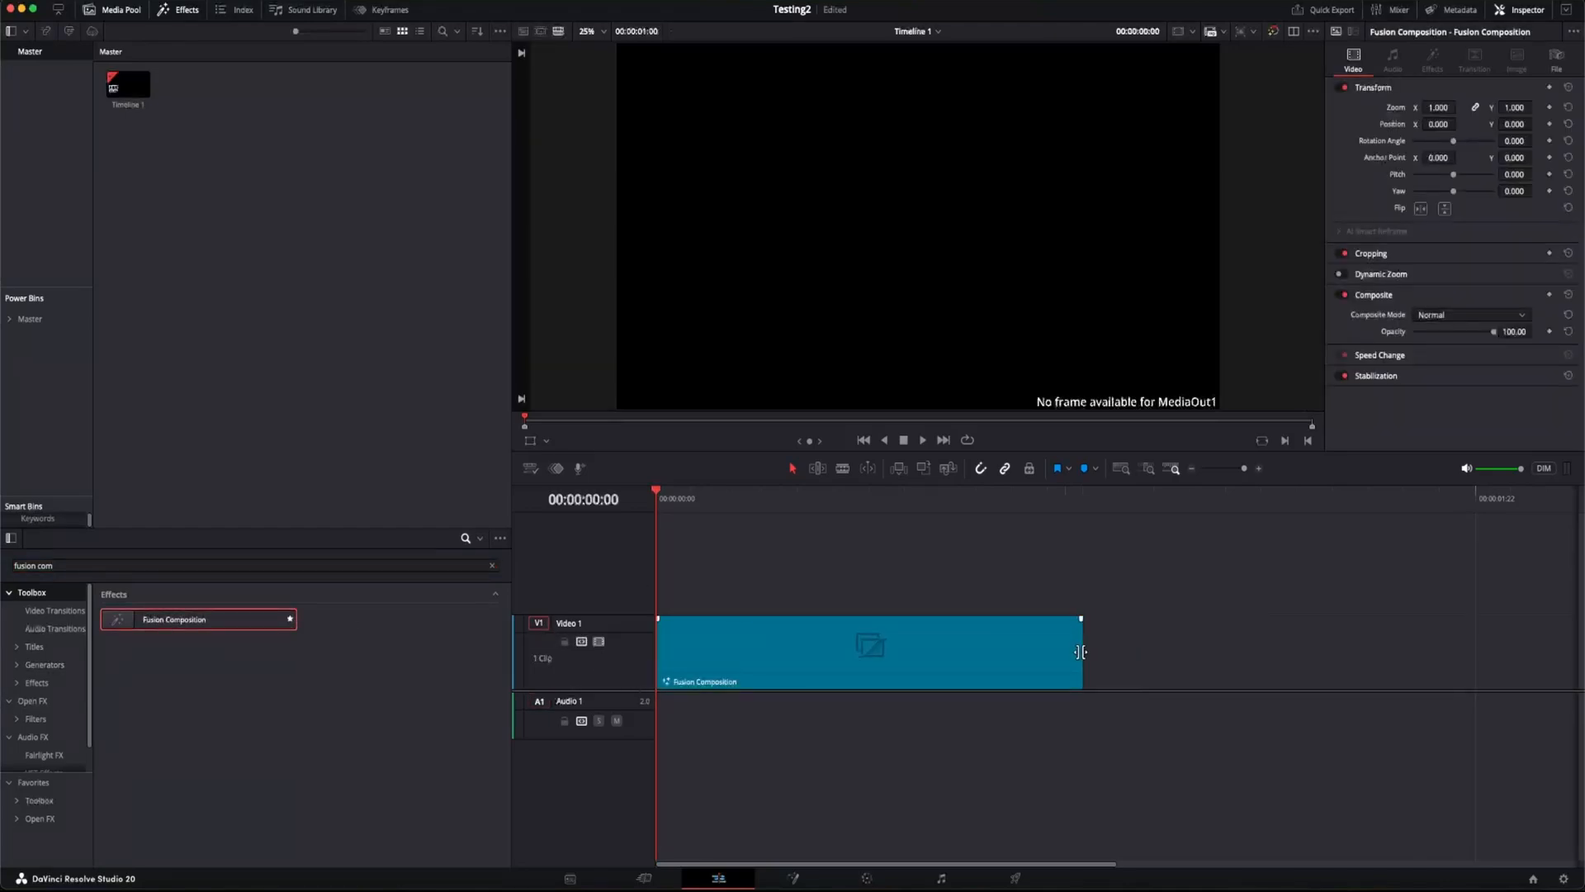
# Step: Extend the end of the Fusion Composition clip to a duration of 5 seconds
pyautogui.click(1081, 653)
pyautogui.moveTo(1081, 652); pyautogui.dragTo(1214, 657)
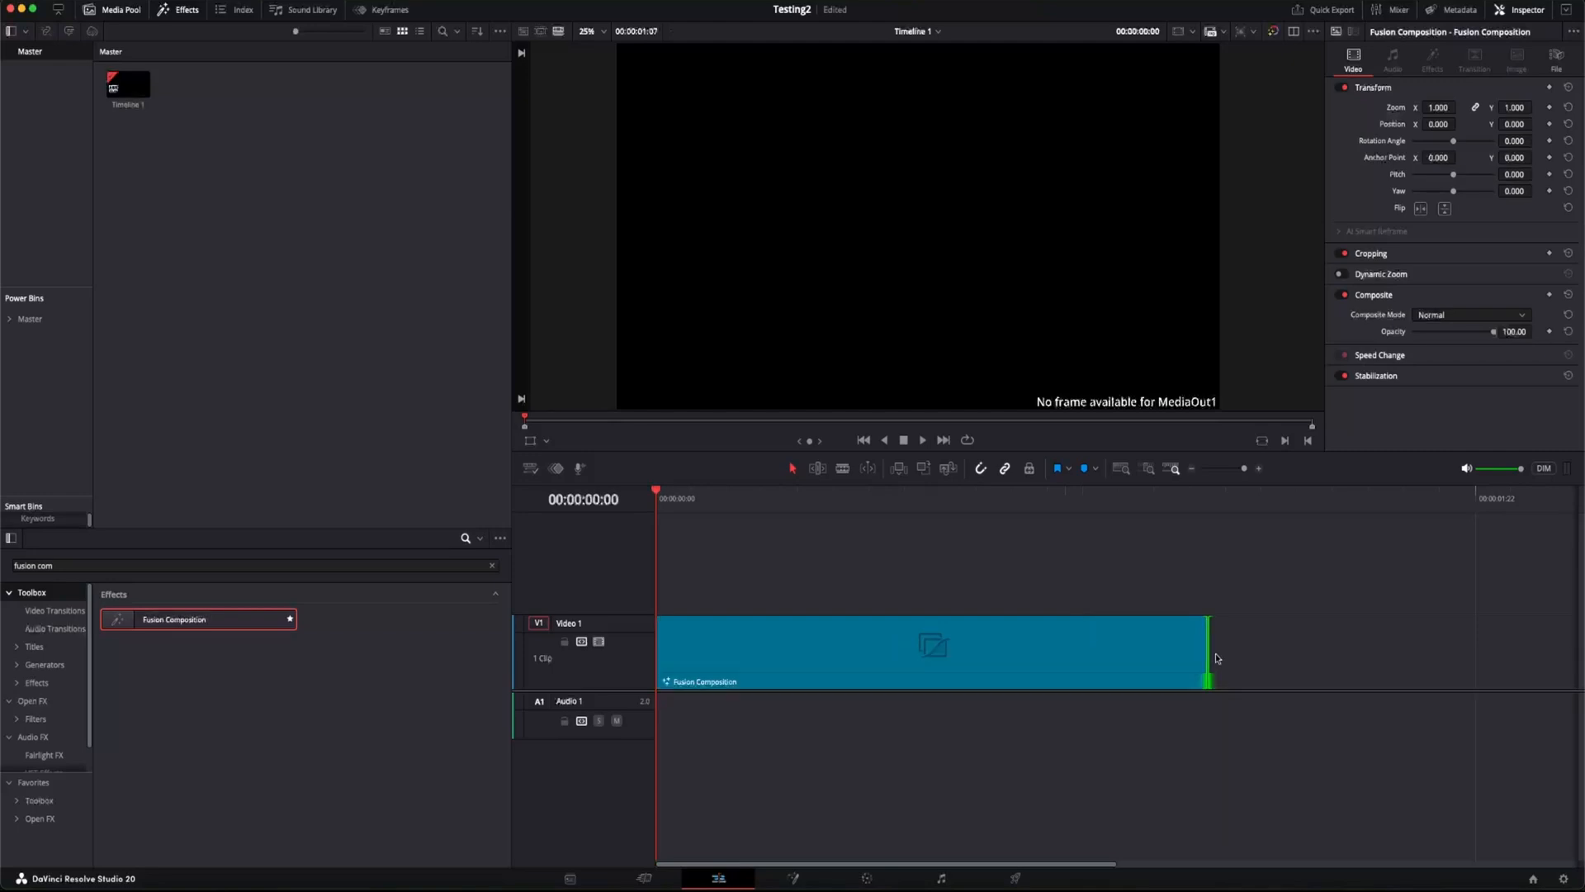
pyautogui.scroll(-6, 931, 693)
pyautogui.scroll(-3, 875, 660)
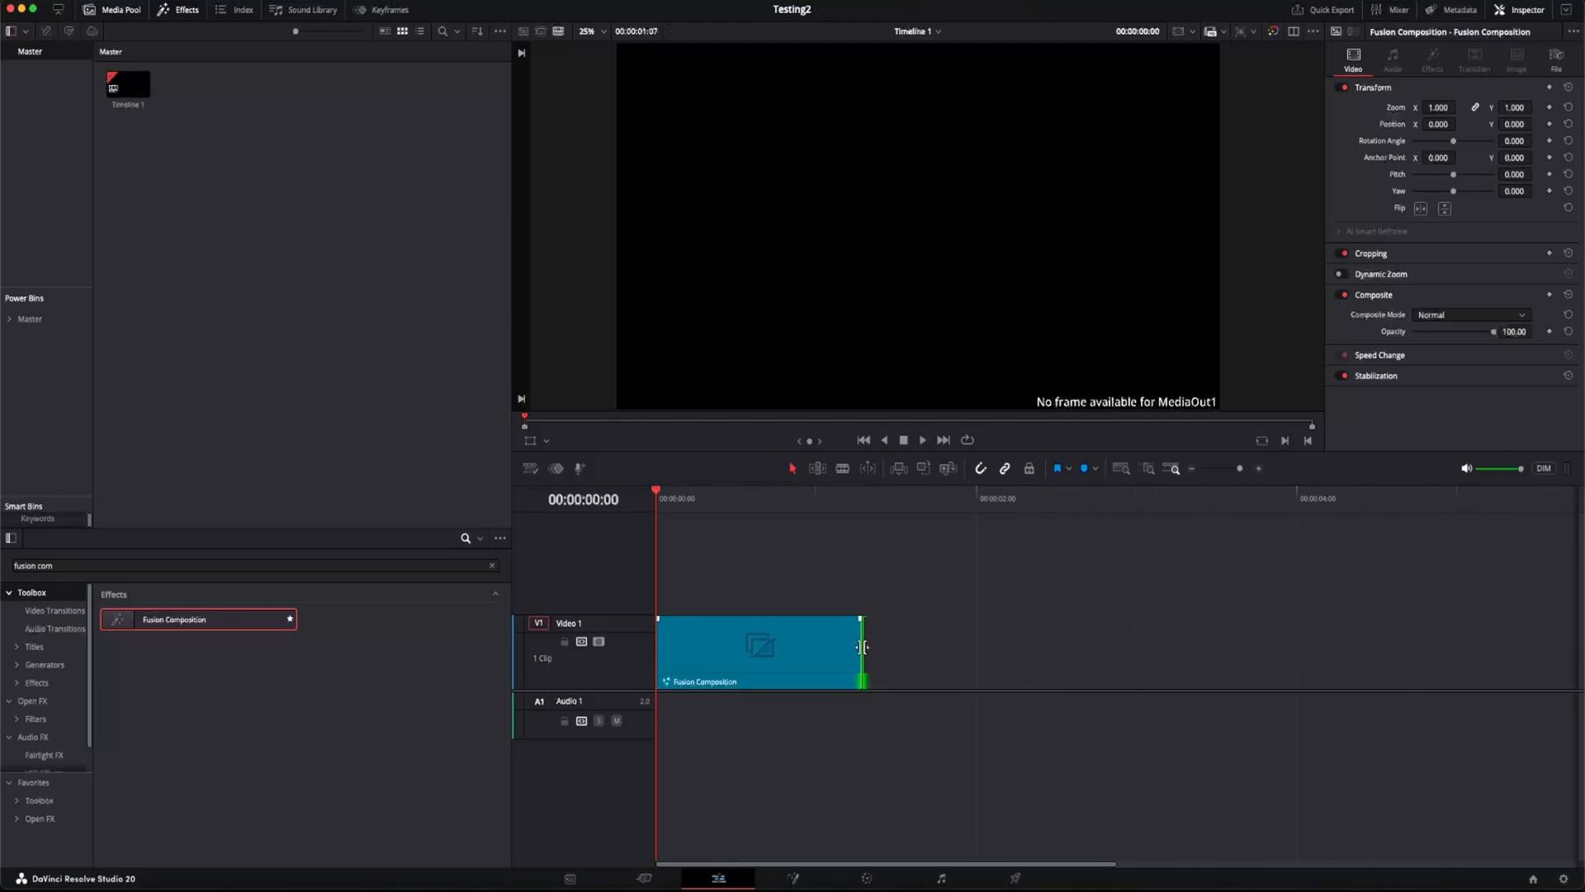
pyautogui.moveTo(828, 652); pyautogui.dragTo(1321, 652)
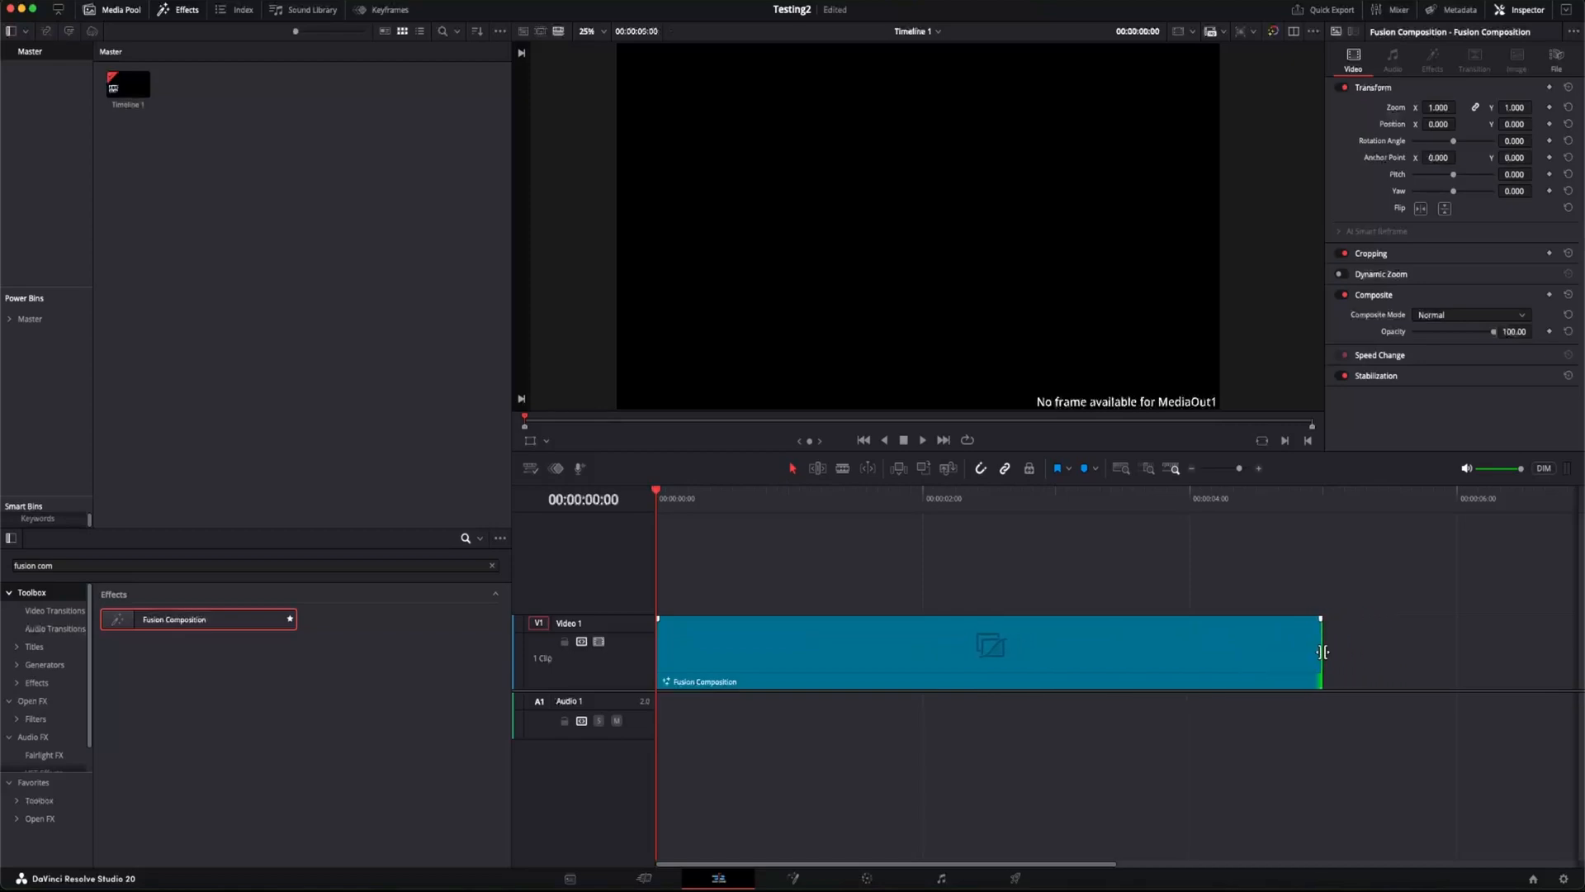
# Step: Open the Fusion Composition clip in the Fusion page
pyautogui.click(843, 649)
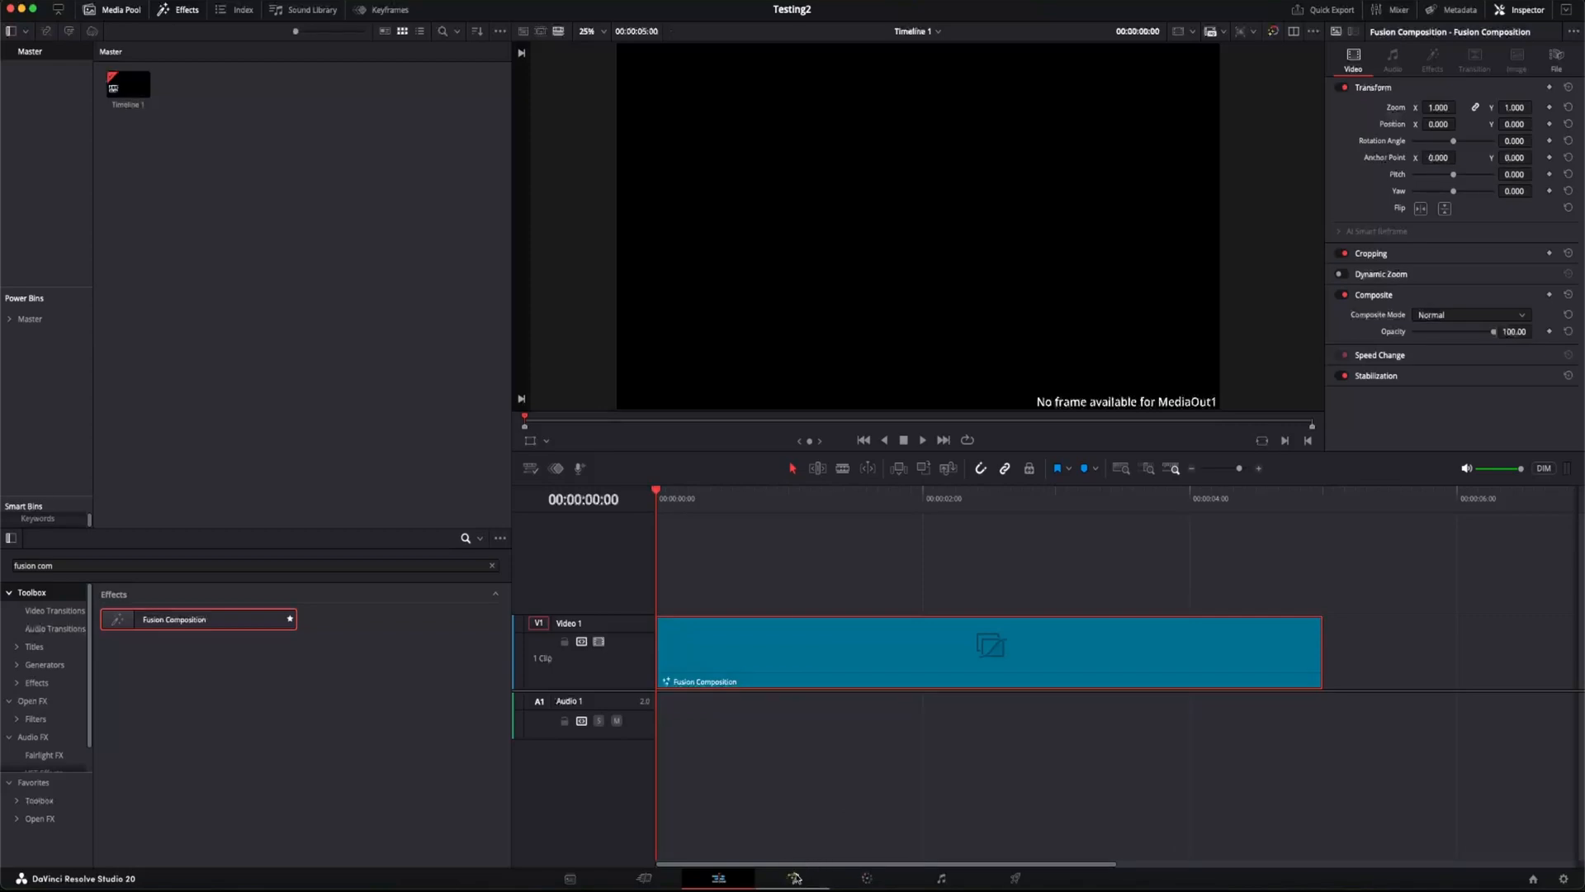
pyautogui.rightClick(821, 646)
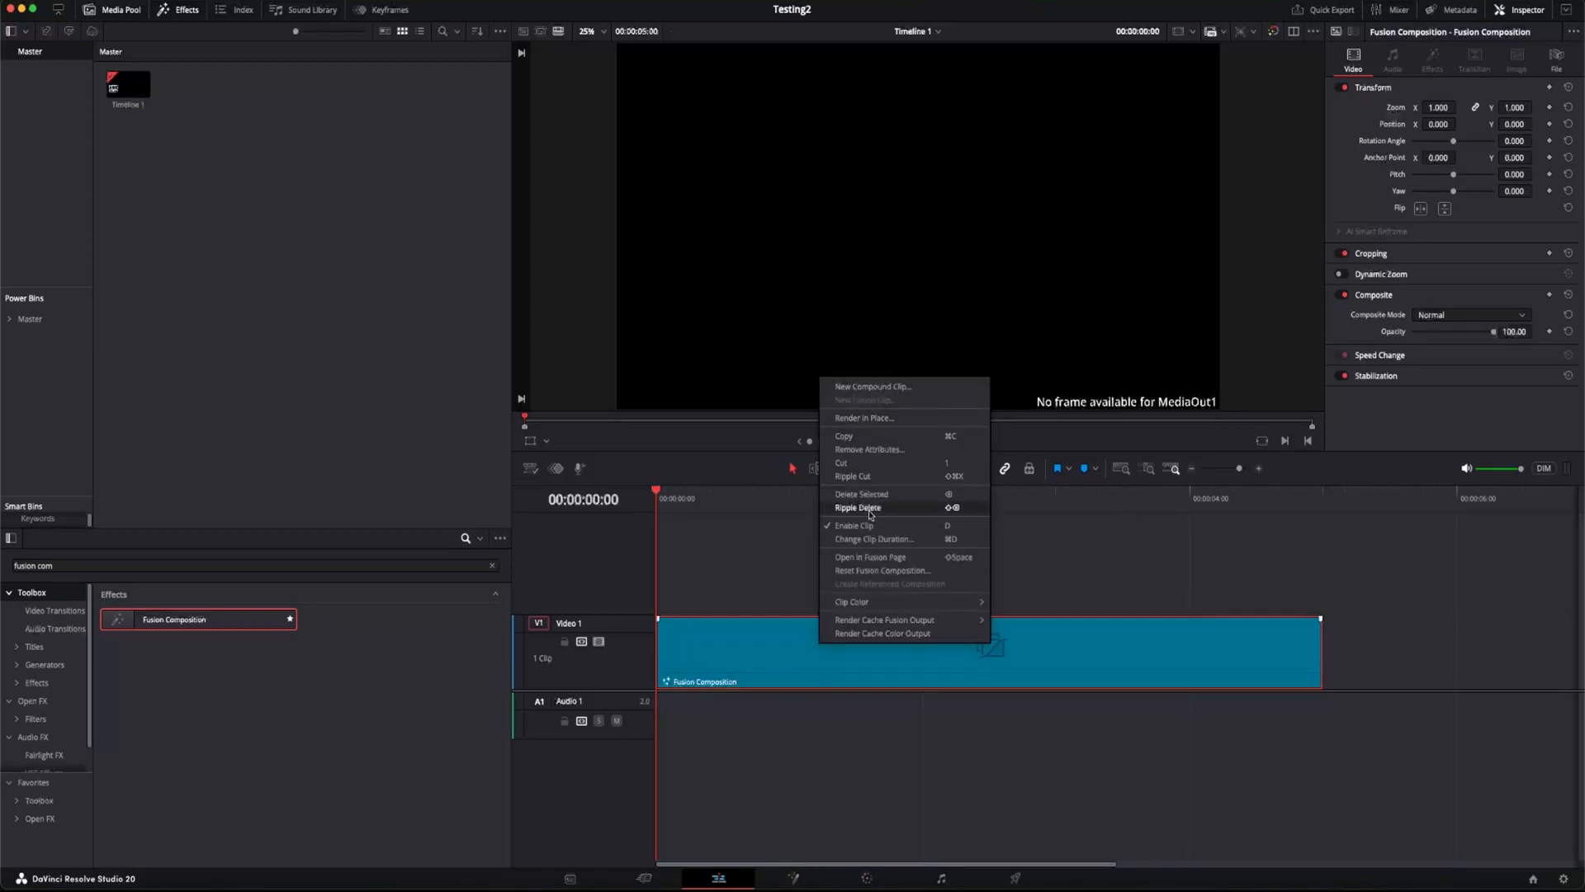
pyautogui.click(871, 558)
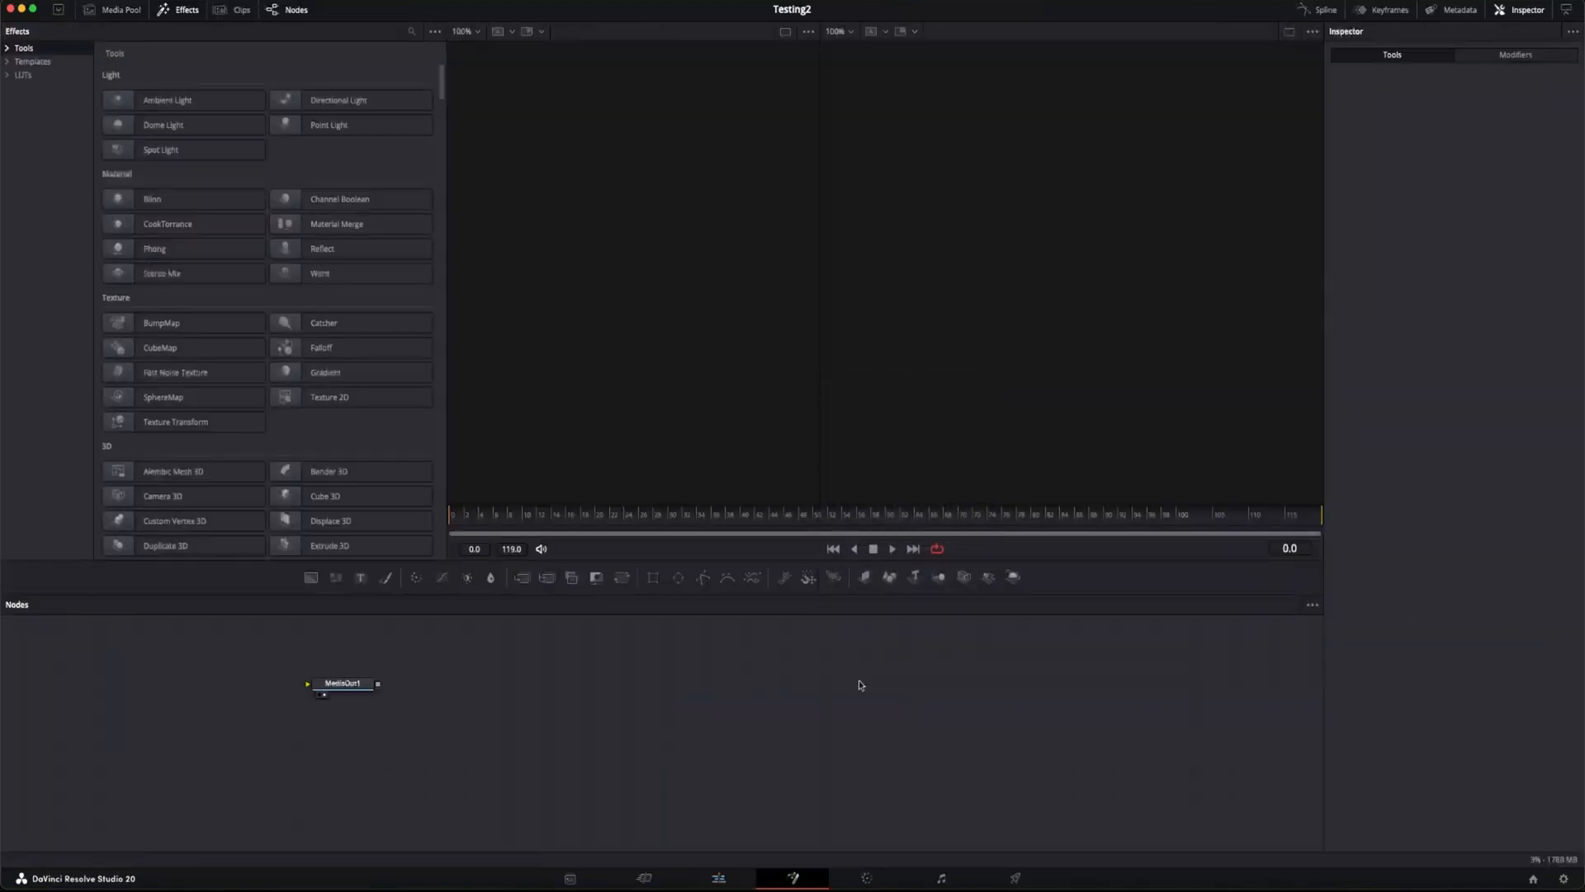
# Step: Move the MediaOut1 node aside and add a Text+ node ahead of it in the node graph
pyautogui.moveTo(349, 685); pyautogui.dragTo(915, 713)
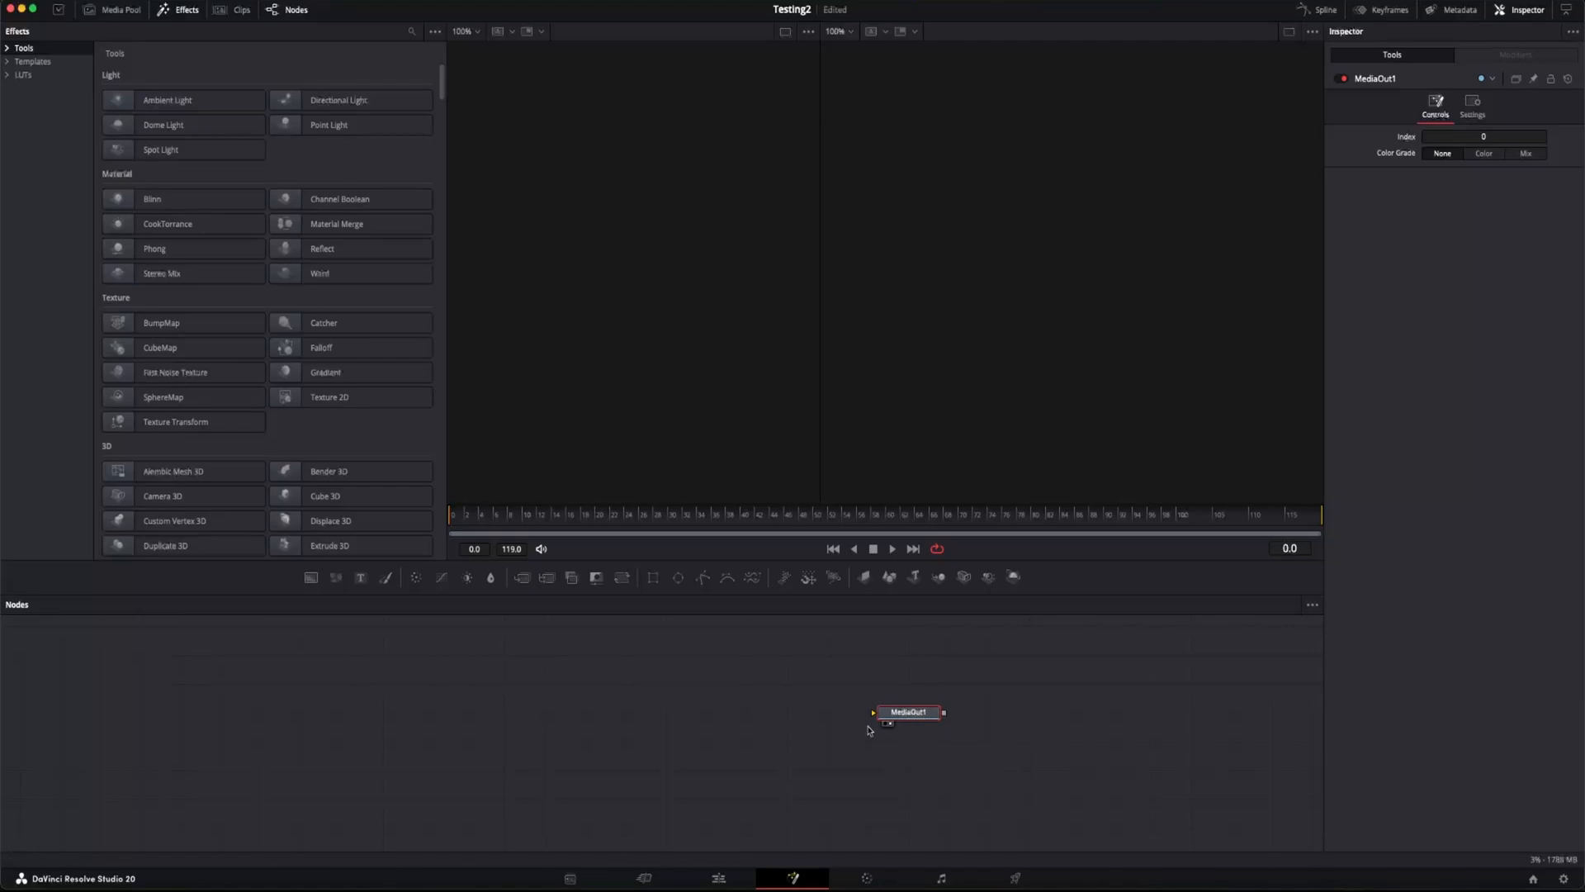
pyautogui.click(693, 746)
pyautogui.moveTo(361, 578); pyautogui.dragTo(699, 703)
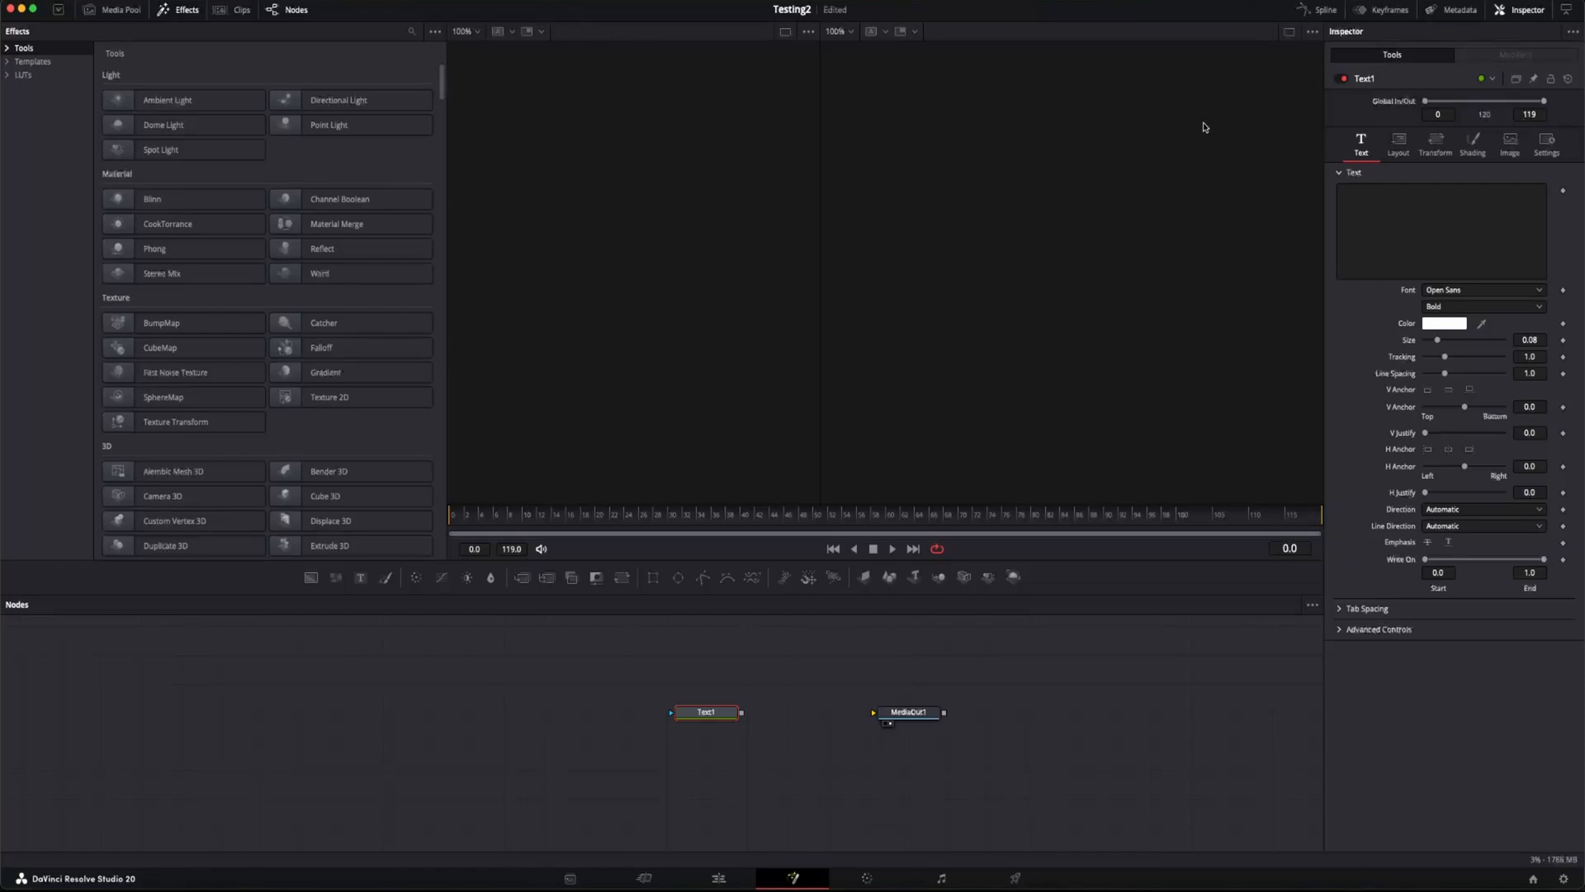
# Step: Switch to a single viewer and connect the Text1 output to the MediaOut1 input
pyautogui.click(1289, 33)
pyautogui.moveTo(740, 715); pyautogui.dragTo(875, 713)
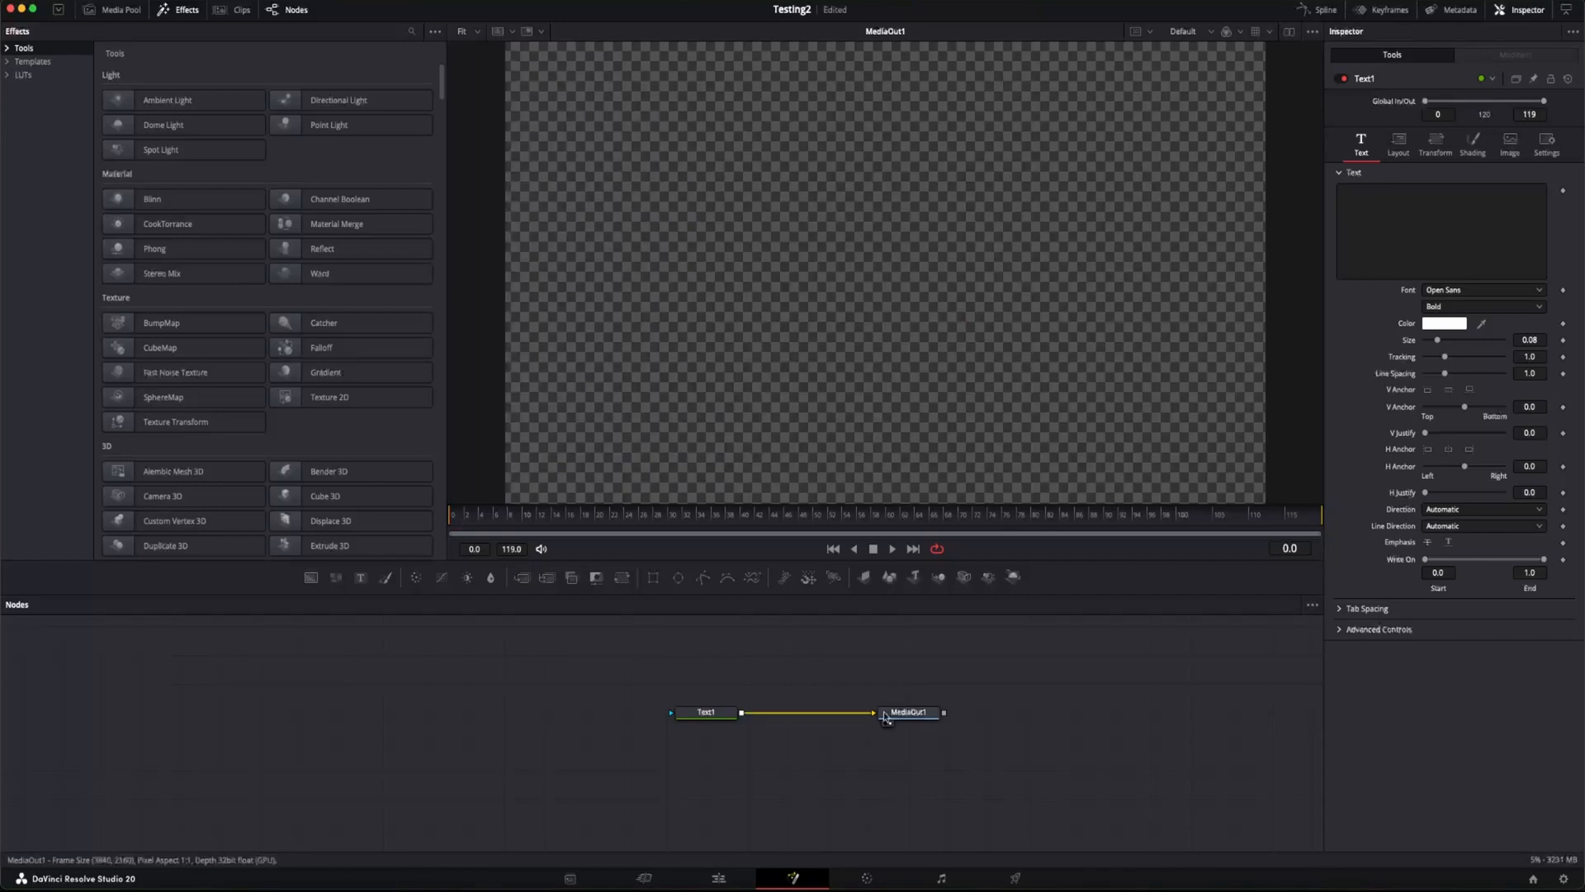
pyautogui.scroll(-2, 859, 252)
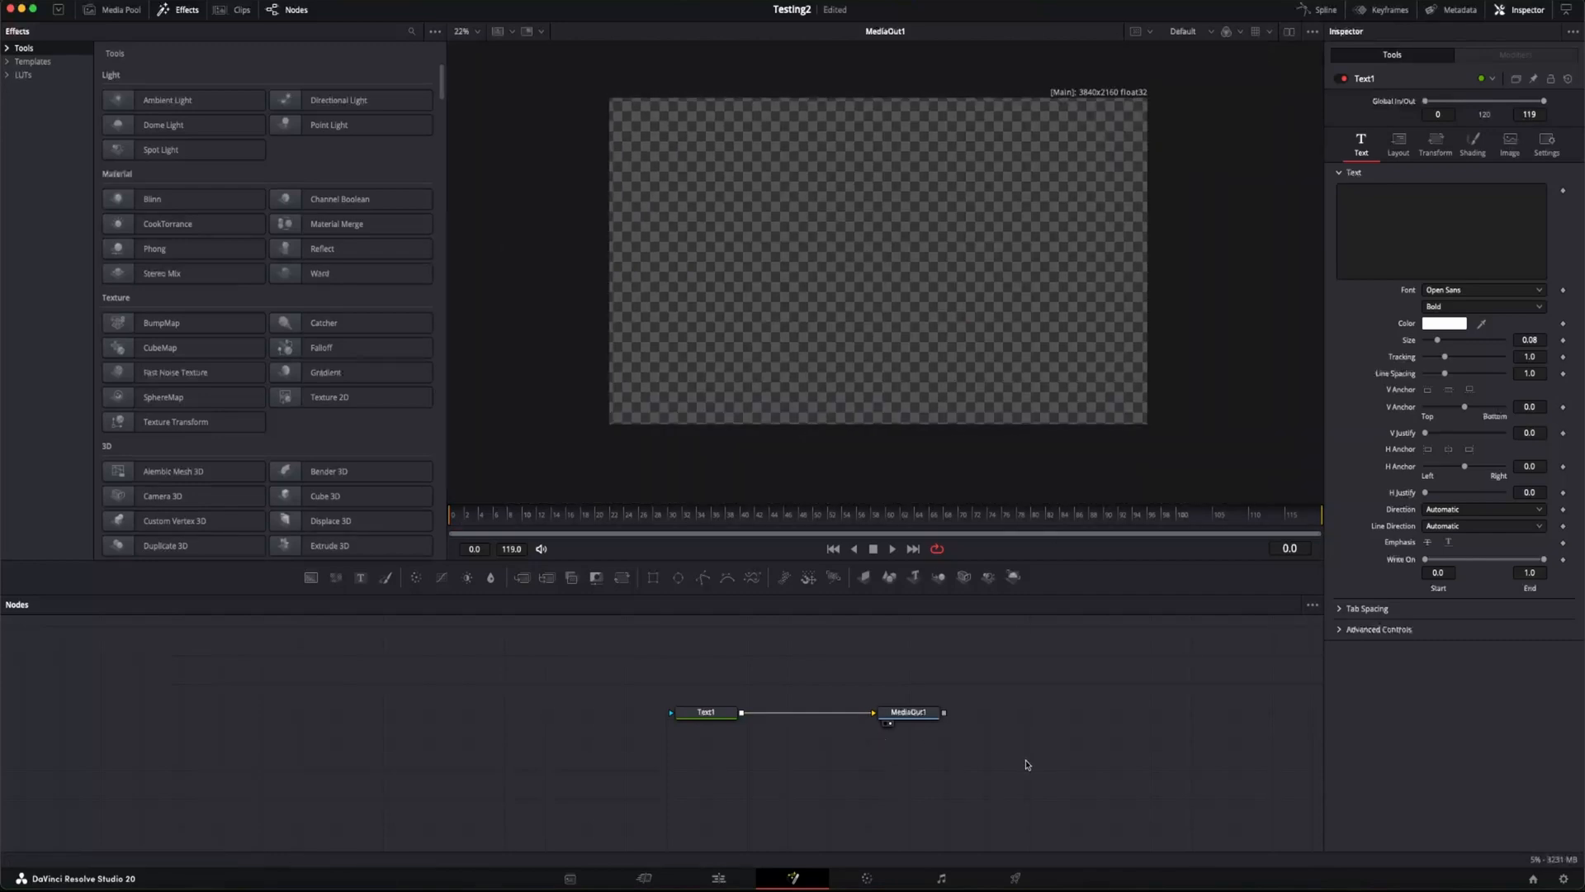
# Step: Enter "Text Going Round and Round!" as the Text1 node's text
pyautogui.click(718, 707)
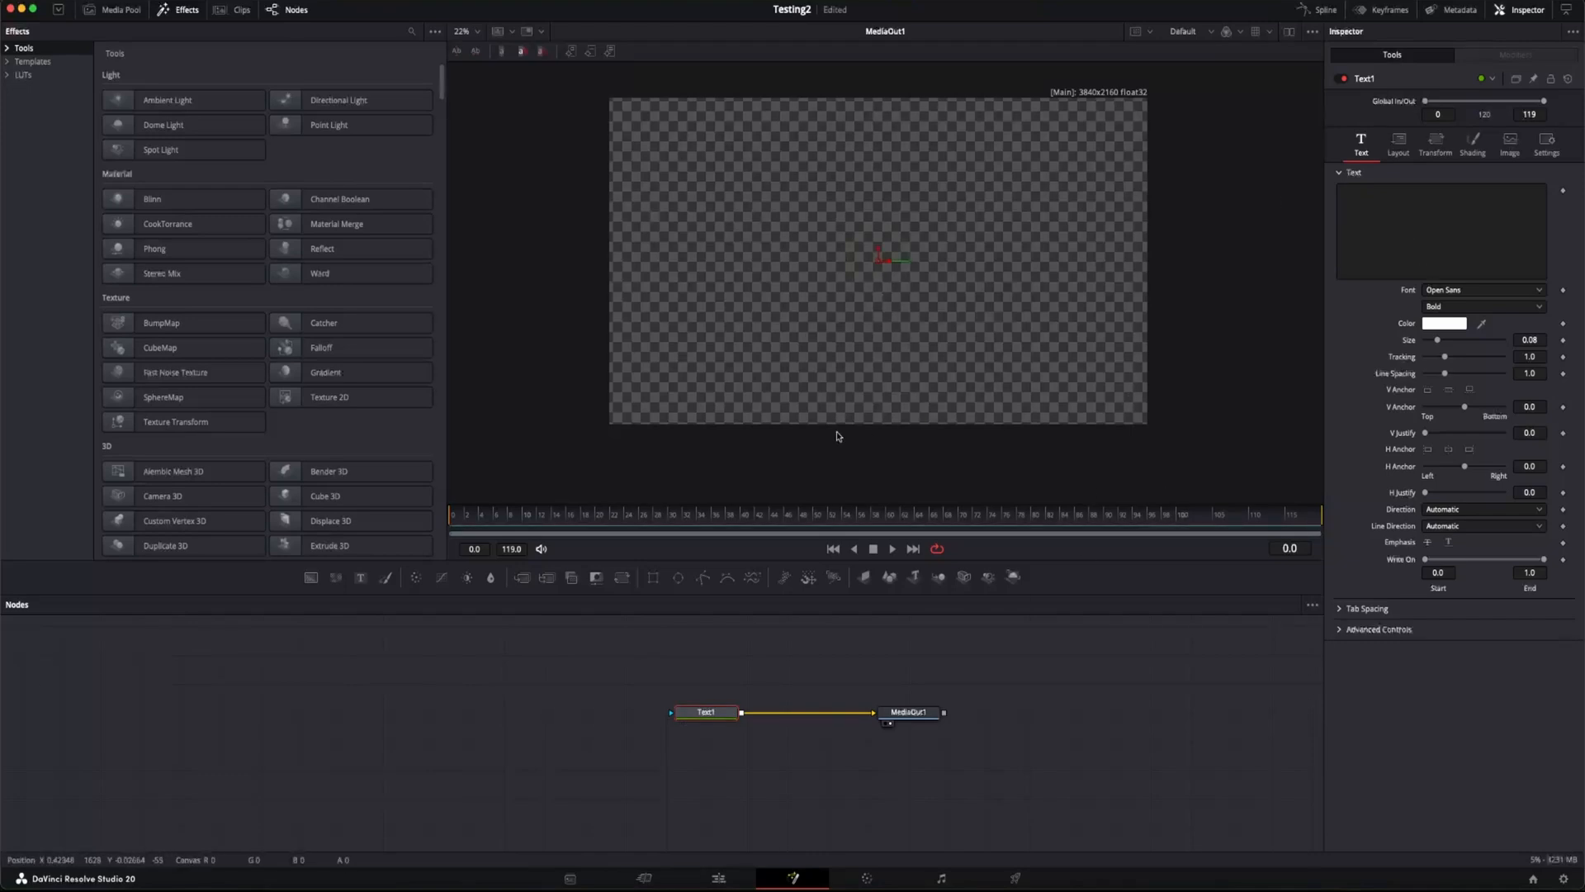
pyautogui.click(1448, 235)
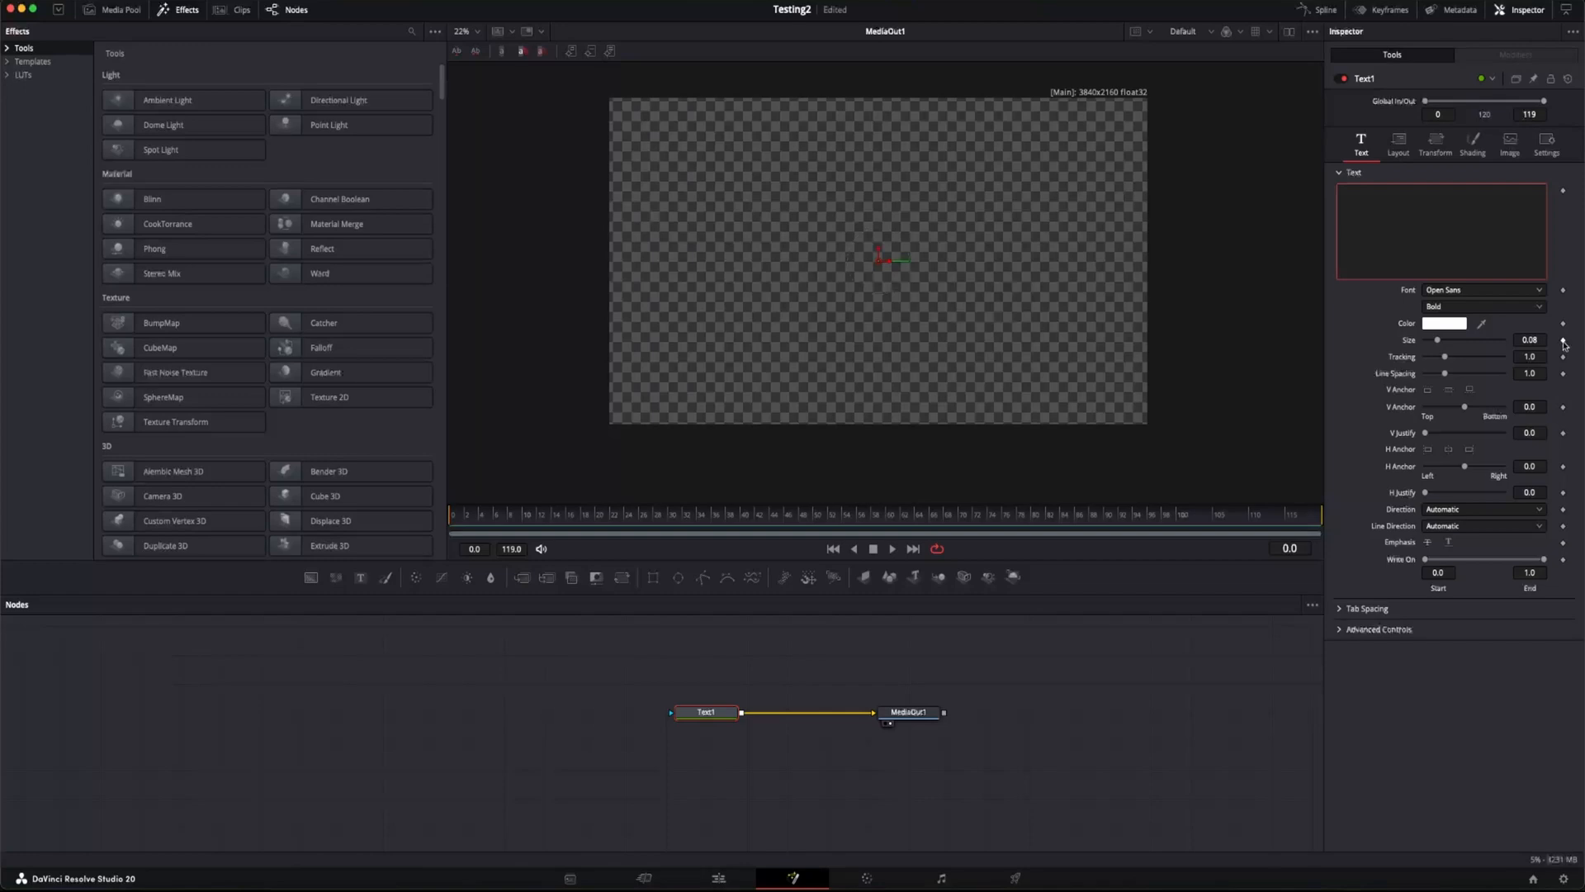
pyautogui.write('Test')
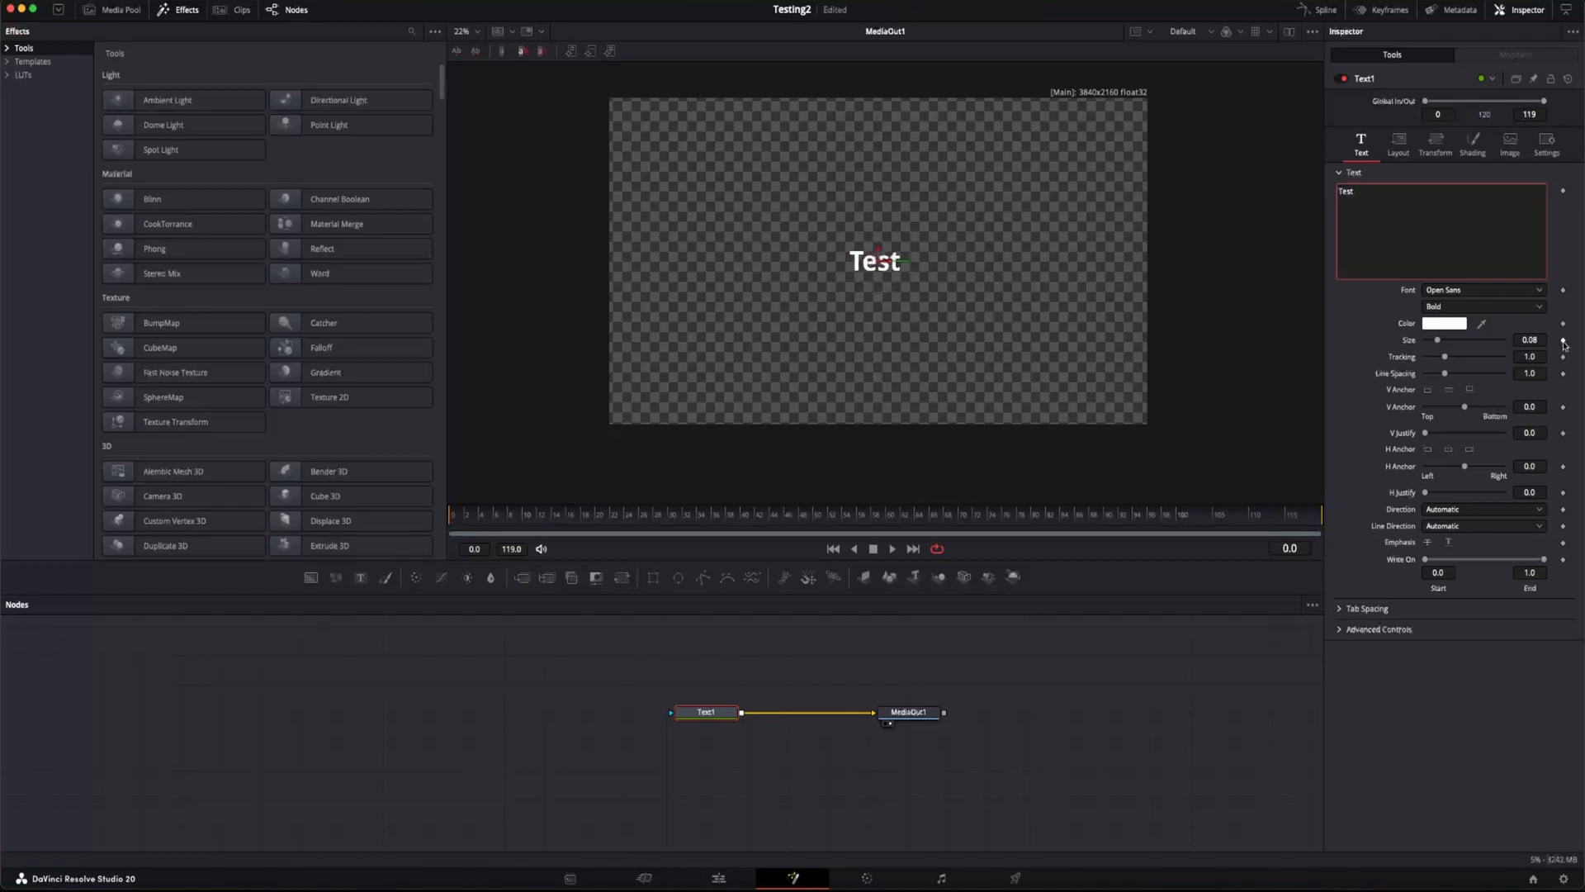
pyautogui.press('BackSpace')
pyautogui.press('BackSpace')
pyautogui.write('zt')
pyautogui.press('BackSpace')
pyautogui.press('BackSpace')
pyautogui.write('xt Goi')
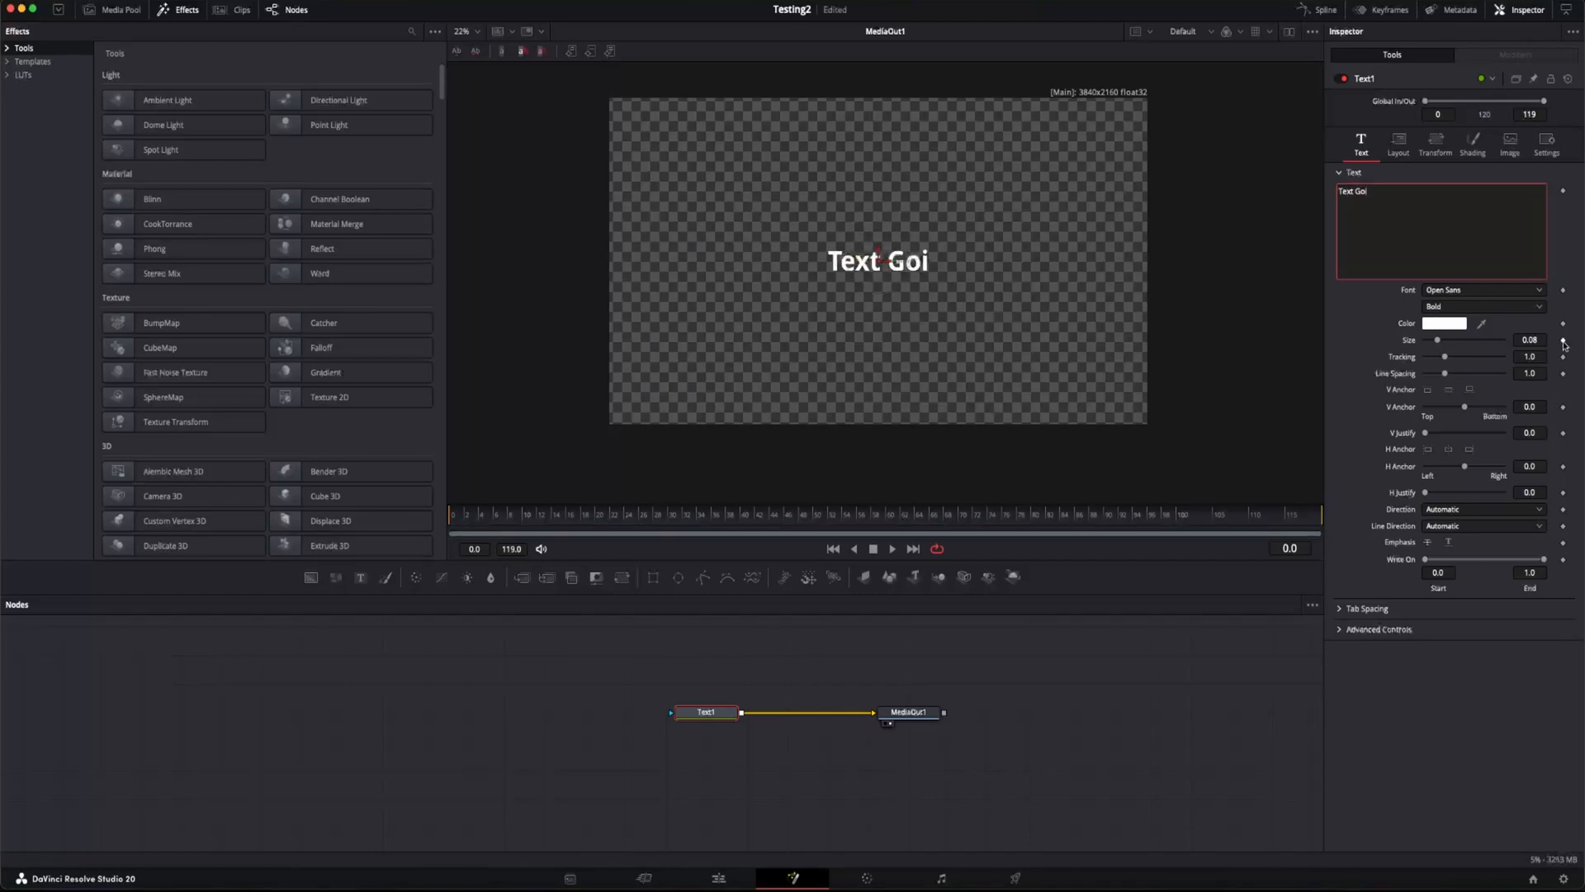
pyautogui.write('ng Round and Rounde')
pyautogui.press('BackSpace')
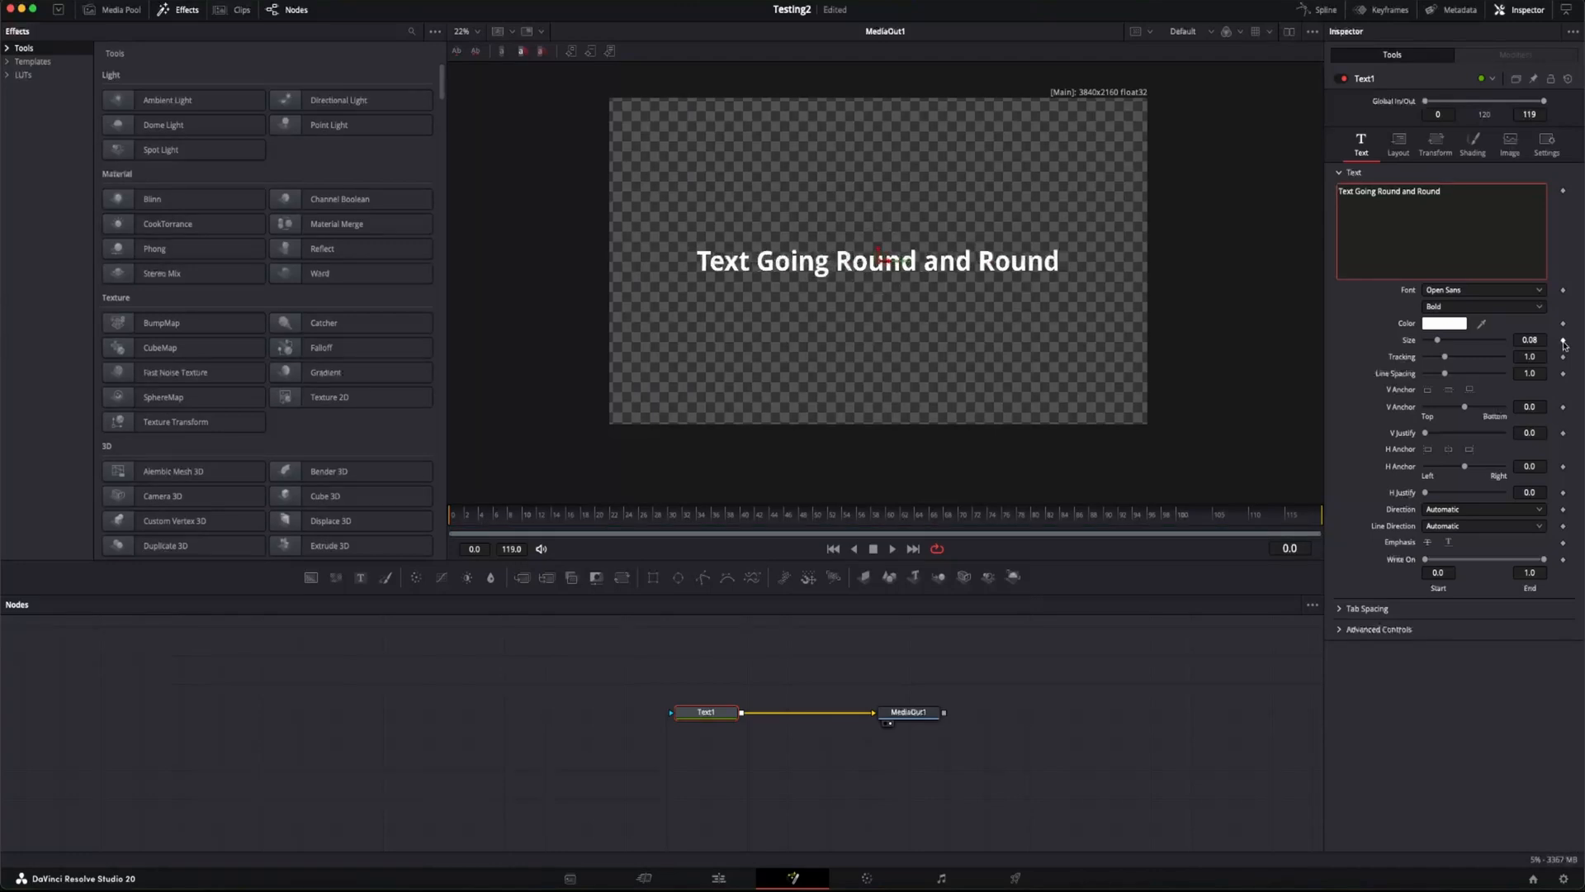
pyautogui.write('!')
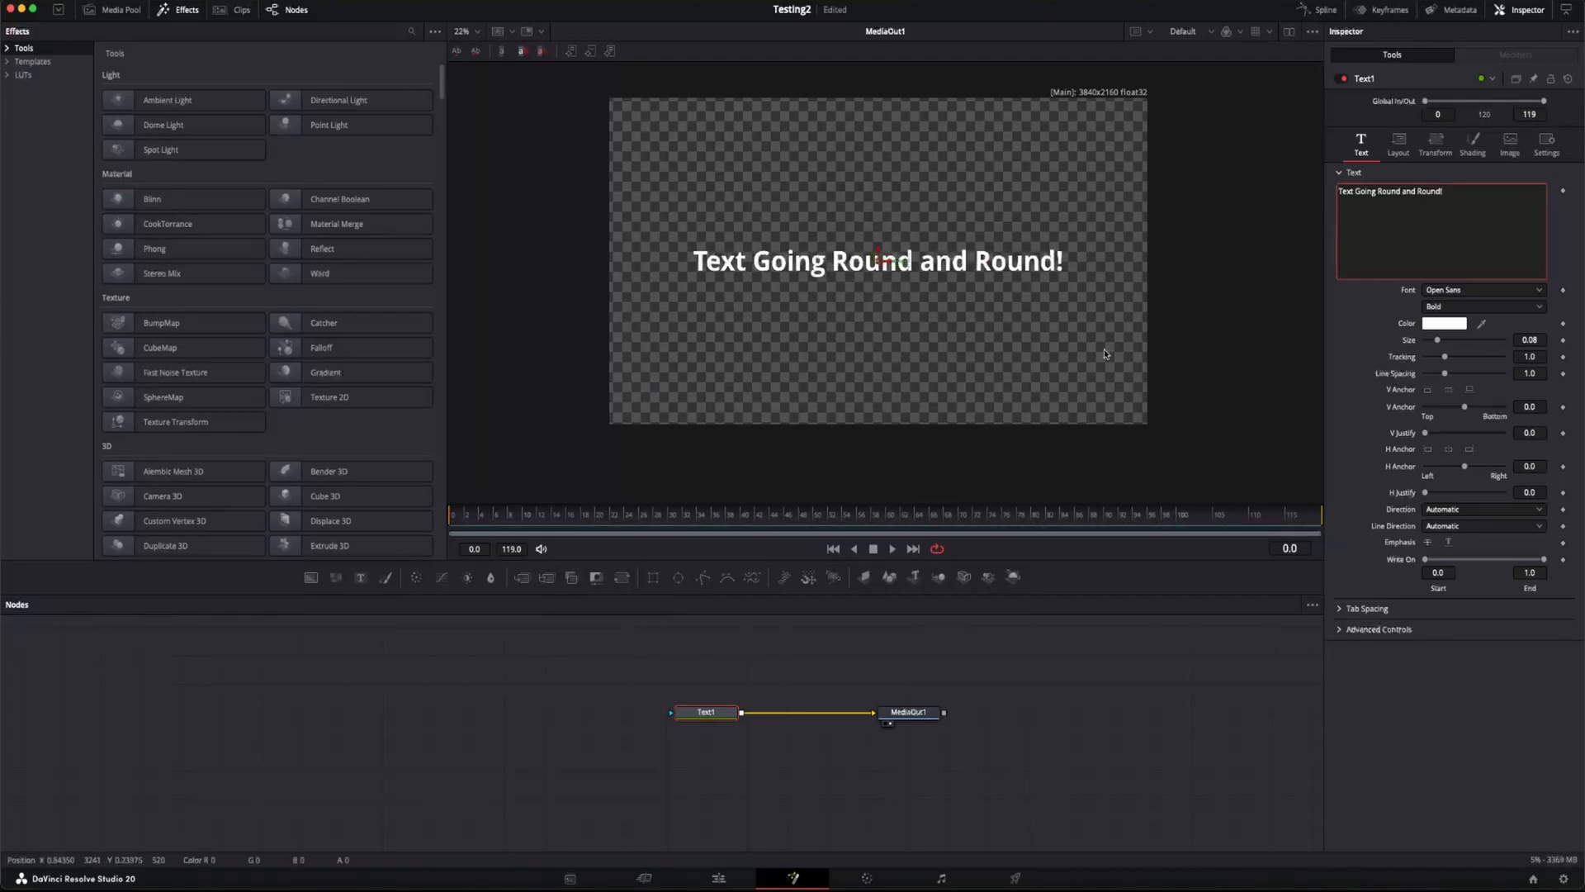
# Step: Set the text's font to Luckiest Guy and widen its tracking to 1.029
pyautogui.click(1478, 292)
pyautogui.press('l')
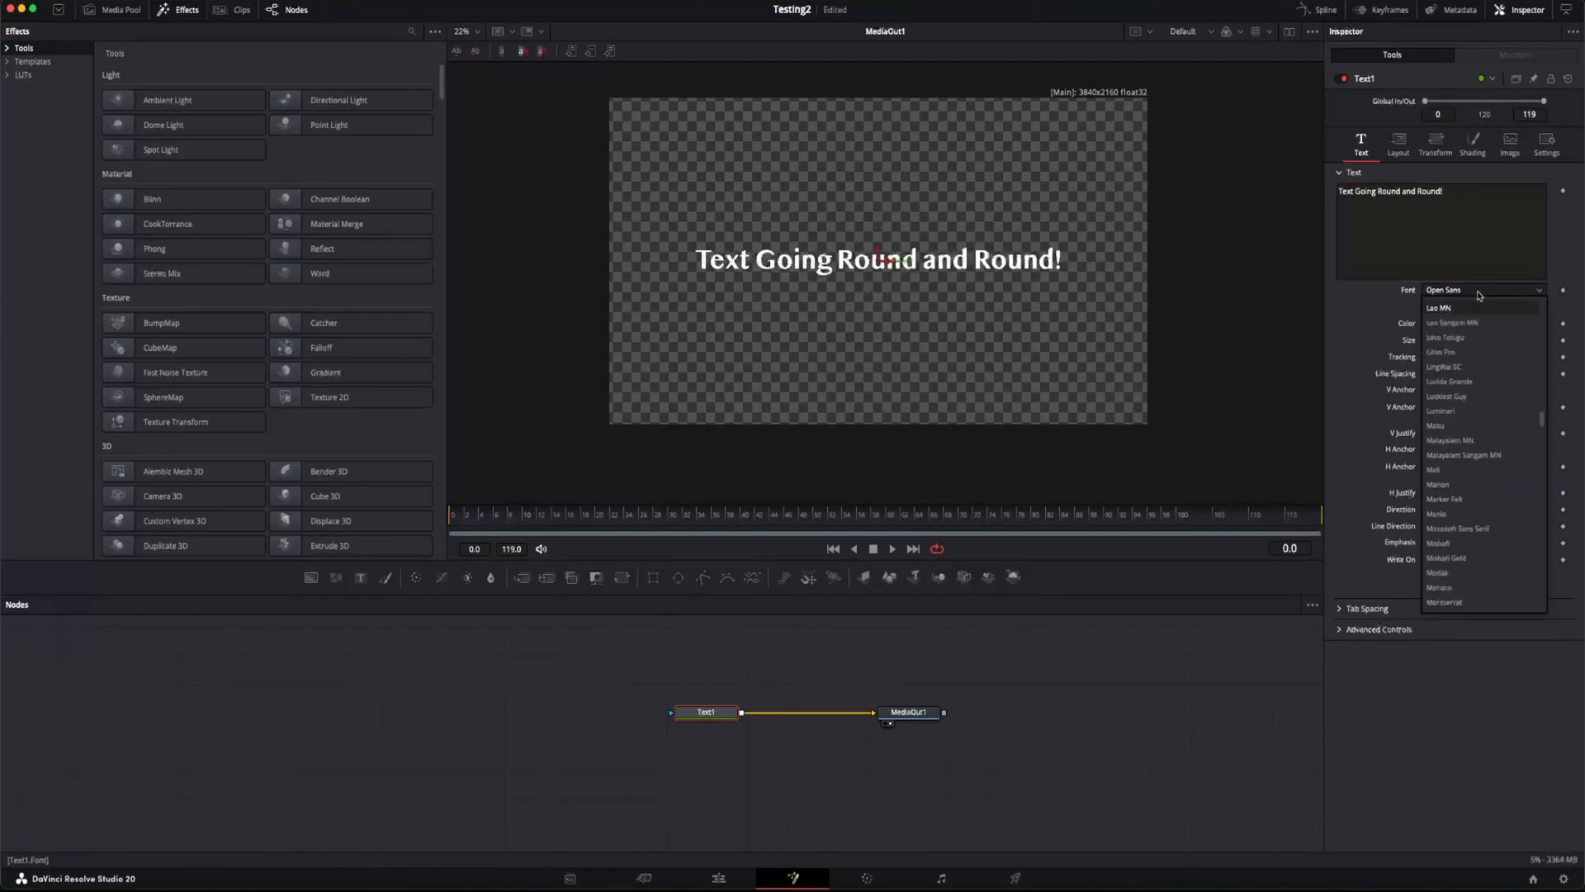
pyautogui.press('u')
pyautogui.press('c')
pyautogui.press('k')
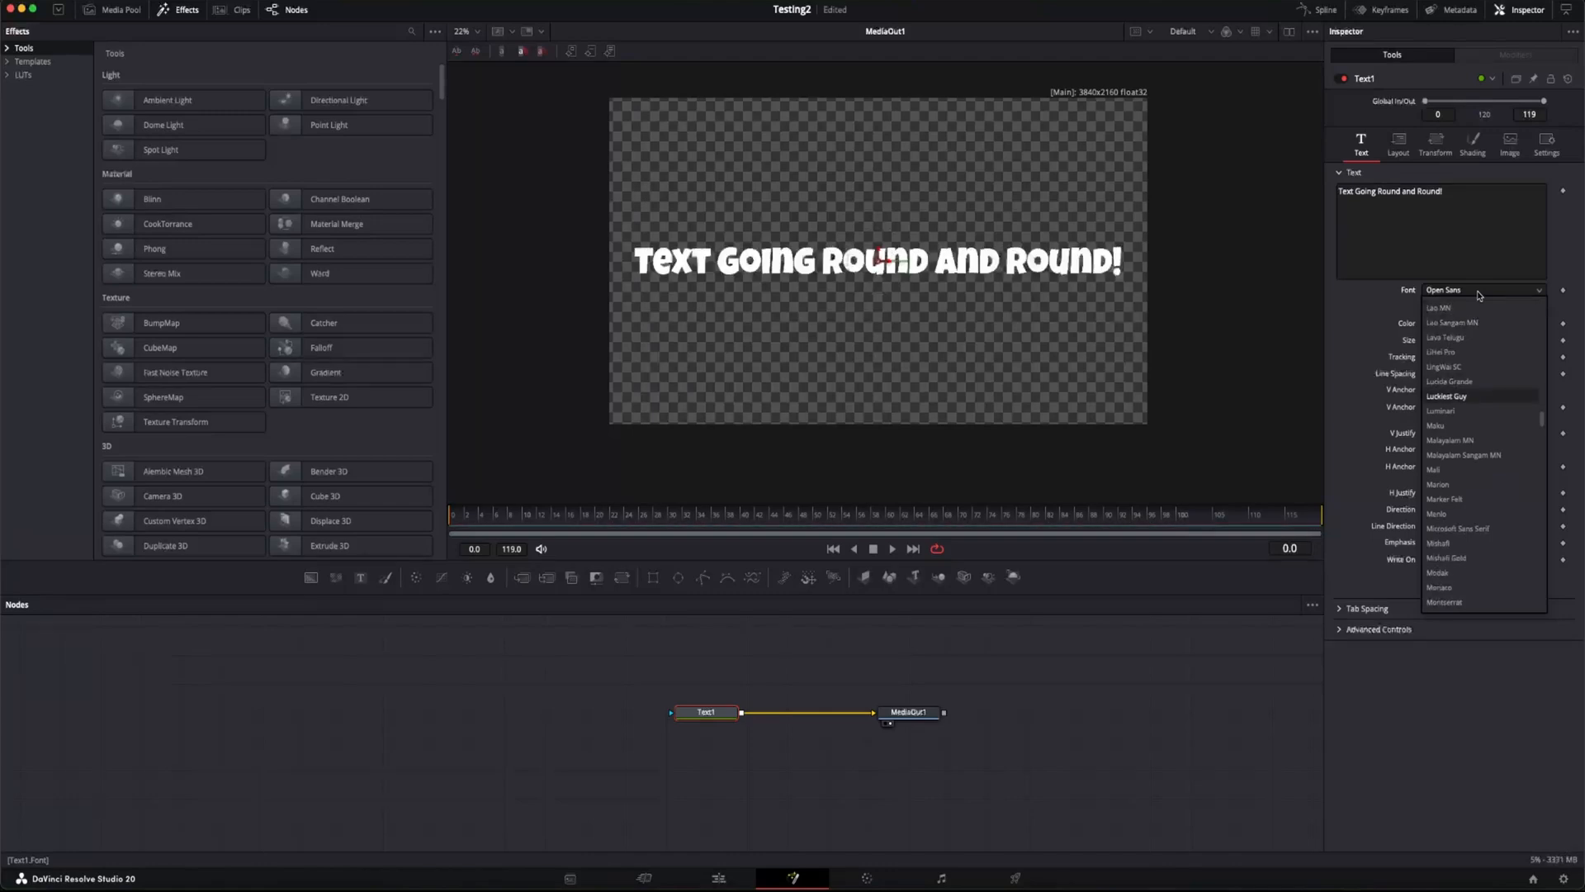
pyautogui.press('Return')
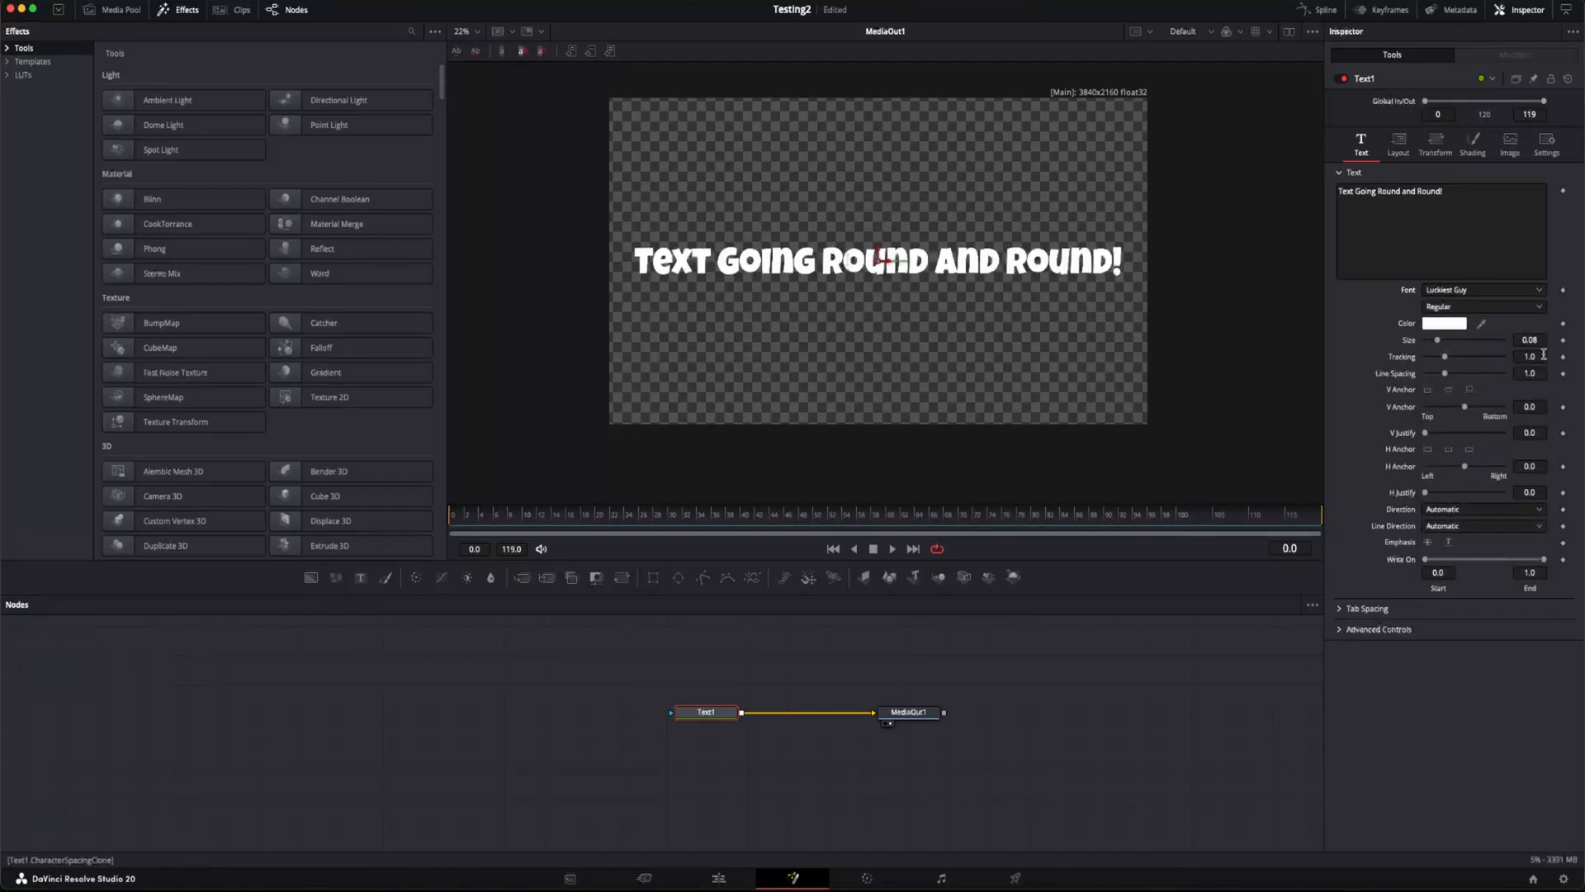
pyautogui.moveTo(1528, 356); pyautogui.dragTo(1552, 356)
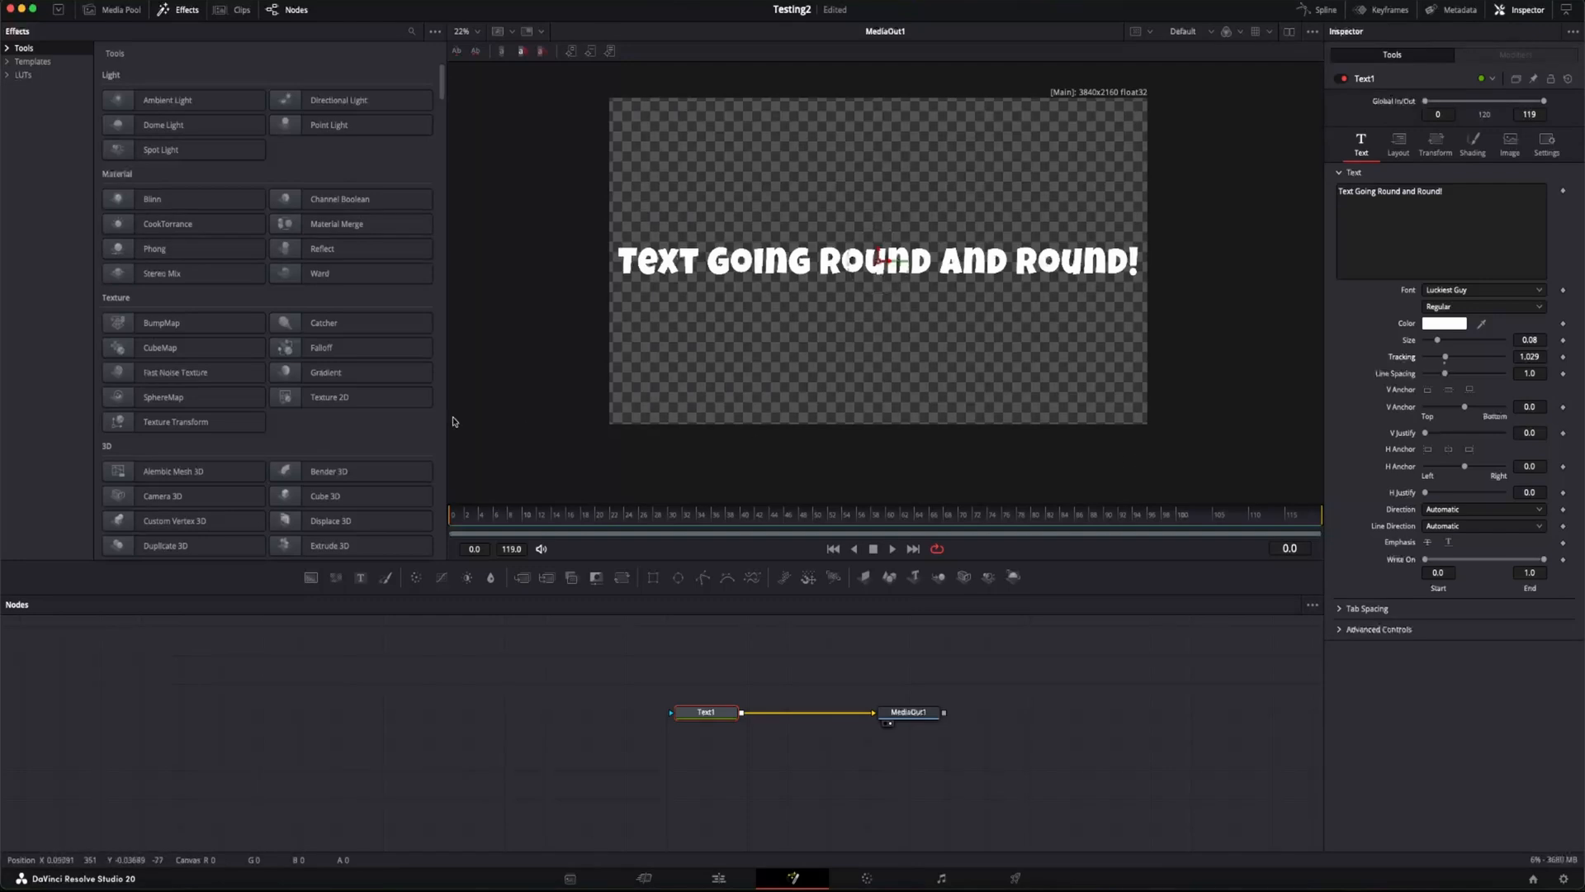
# Step: Set the Text1 layout type to Path
pyautogui.click(1403, 150)
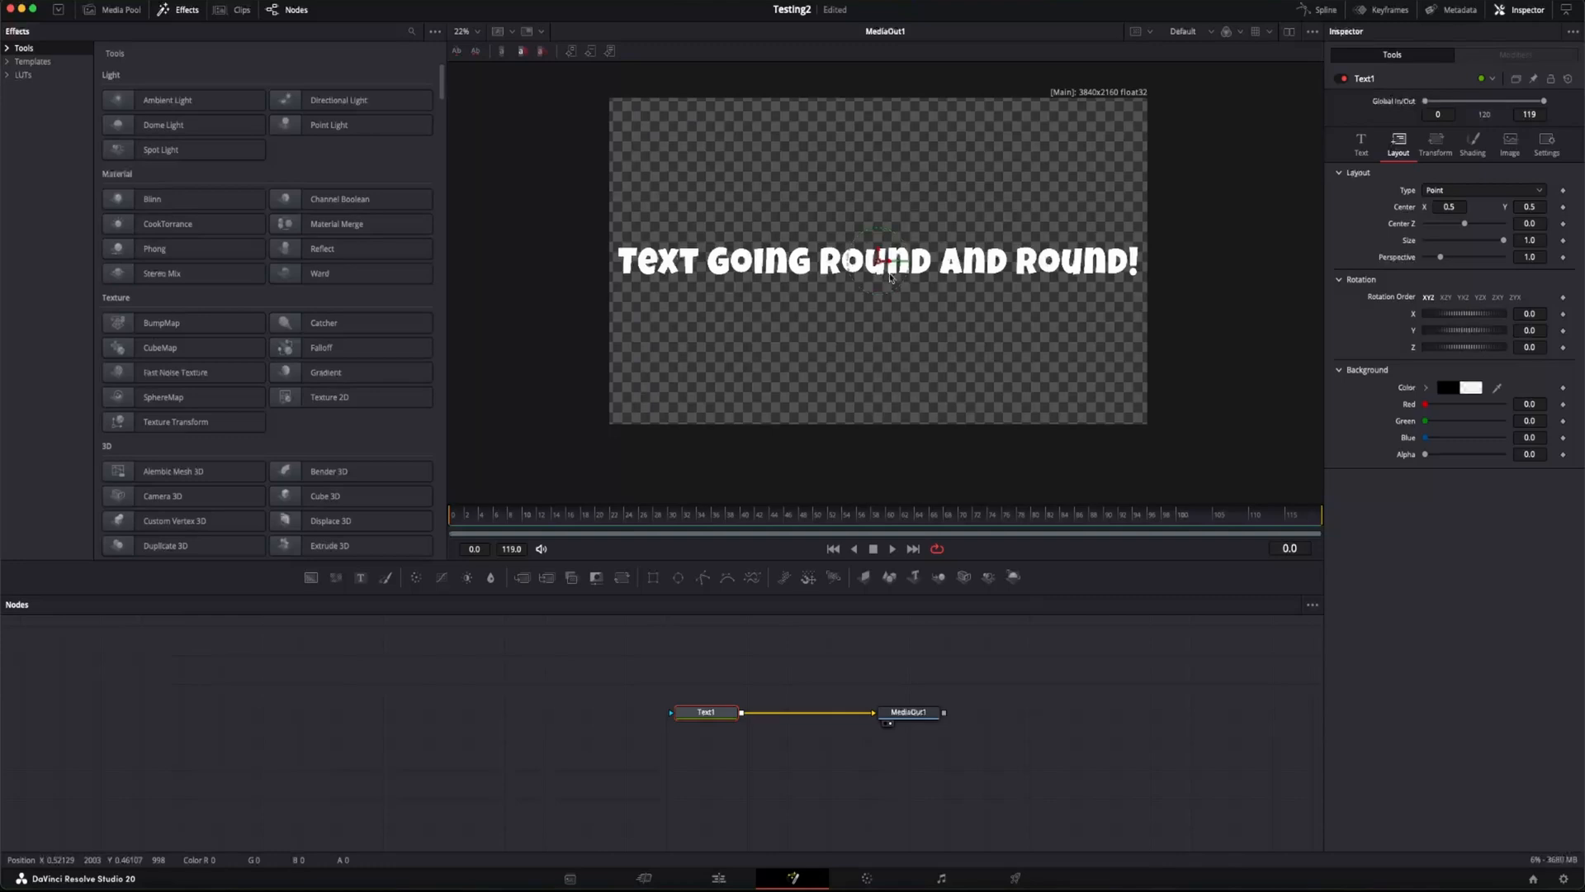
pyautogui.click(1508, 189)
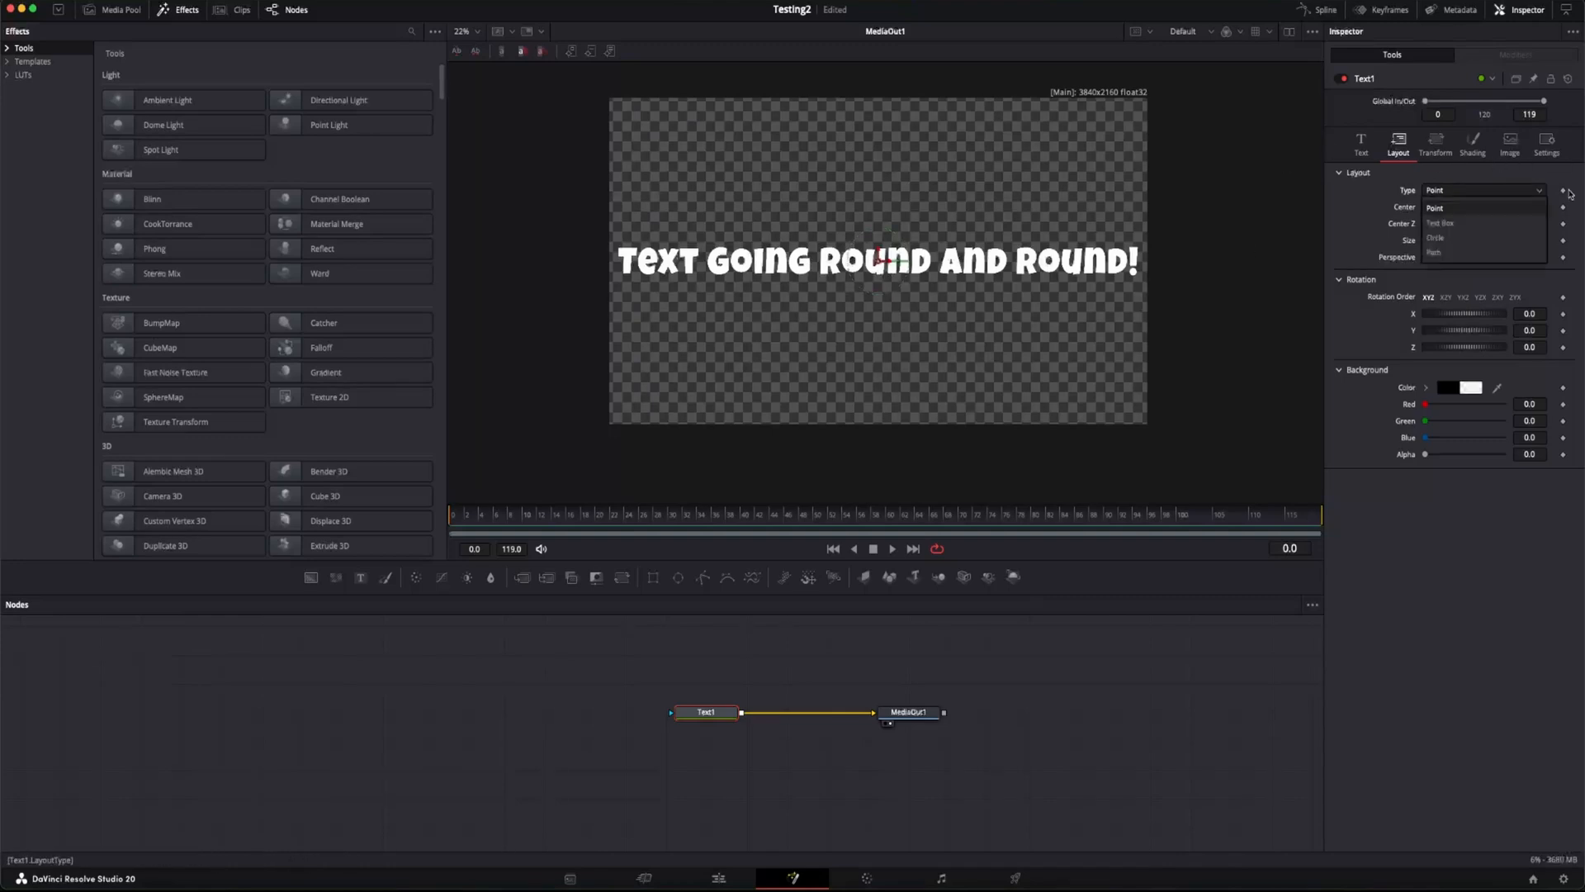
pyautogui.click(1438, 253)
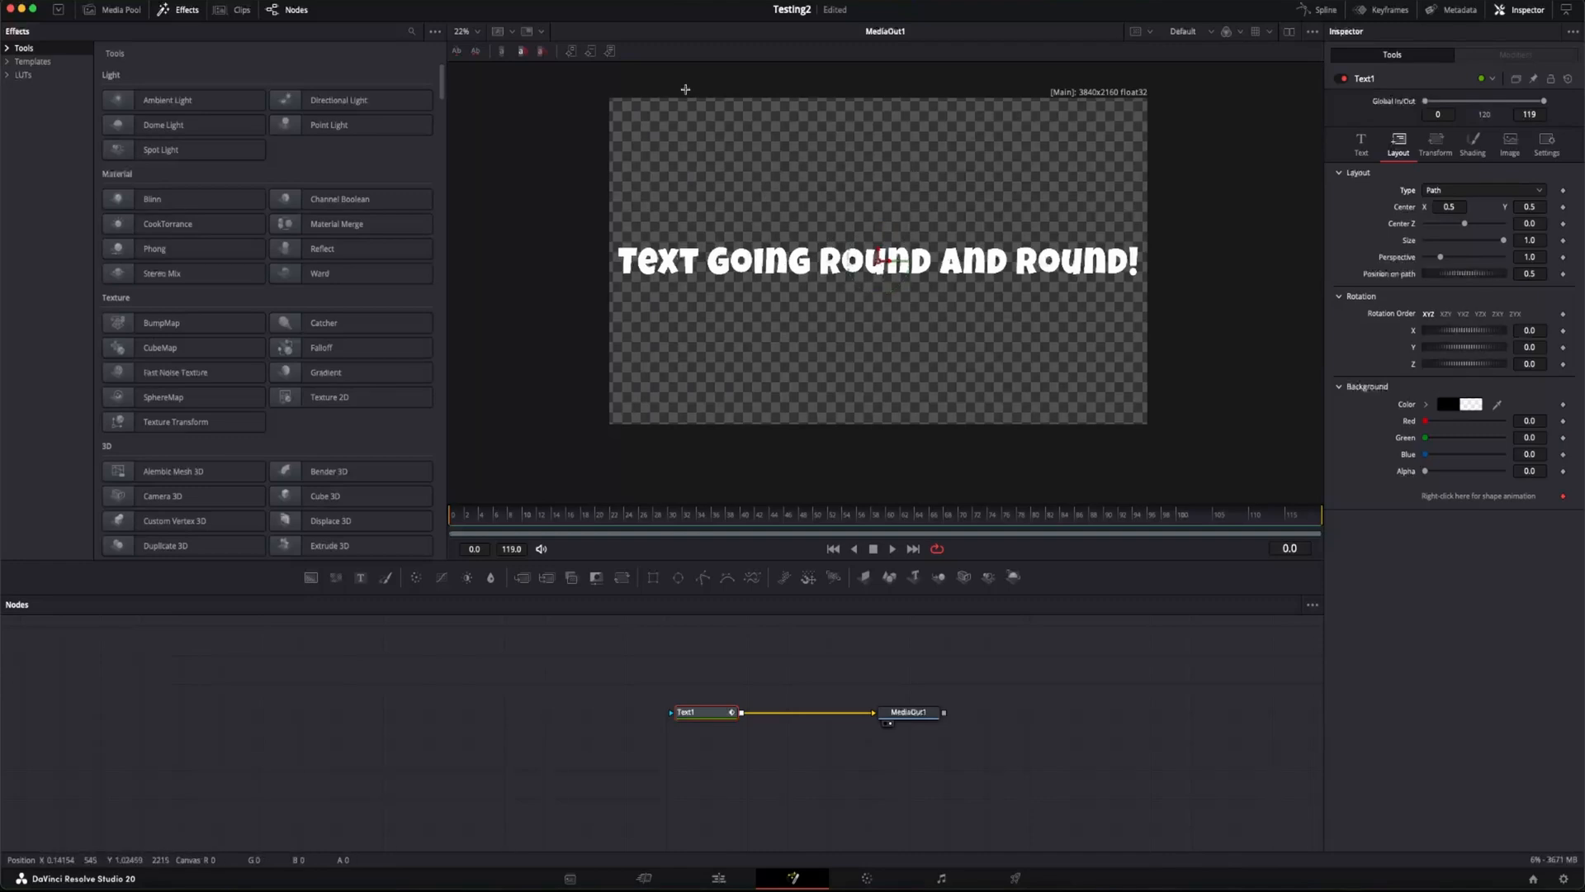
# Step: Draw a closed rectangular text path clockwise just inside the frame edges, starting at the upper-left corner of the frame
pyautogui.click(637, 116)
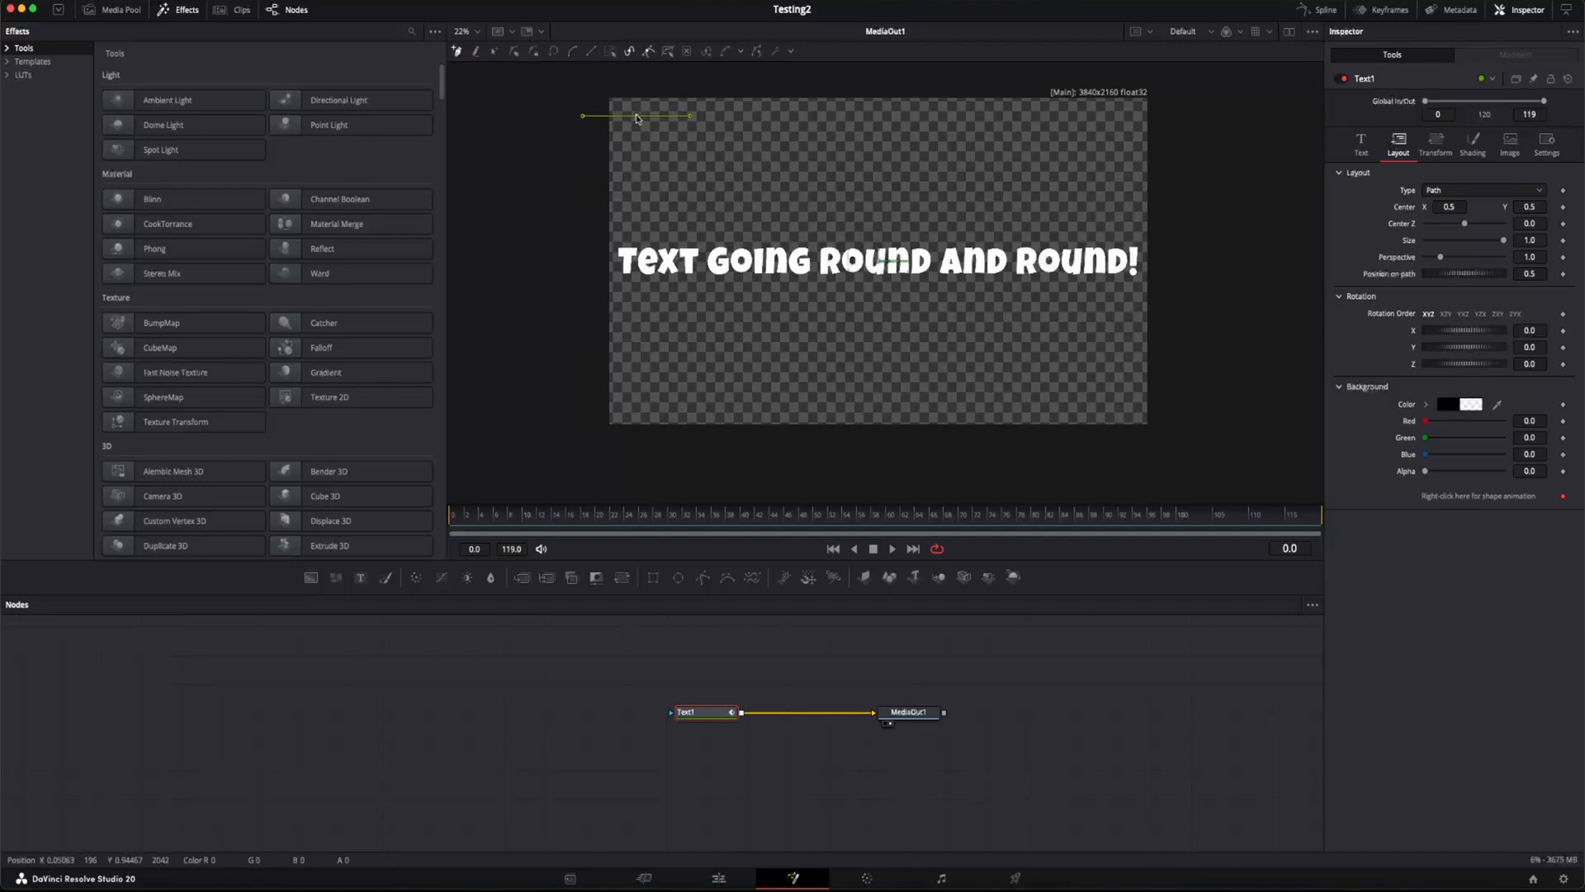
pyautogui.click(1120, 114)
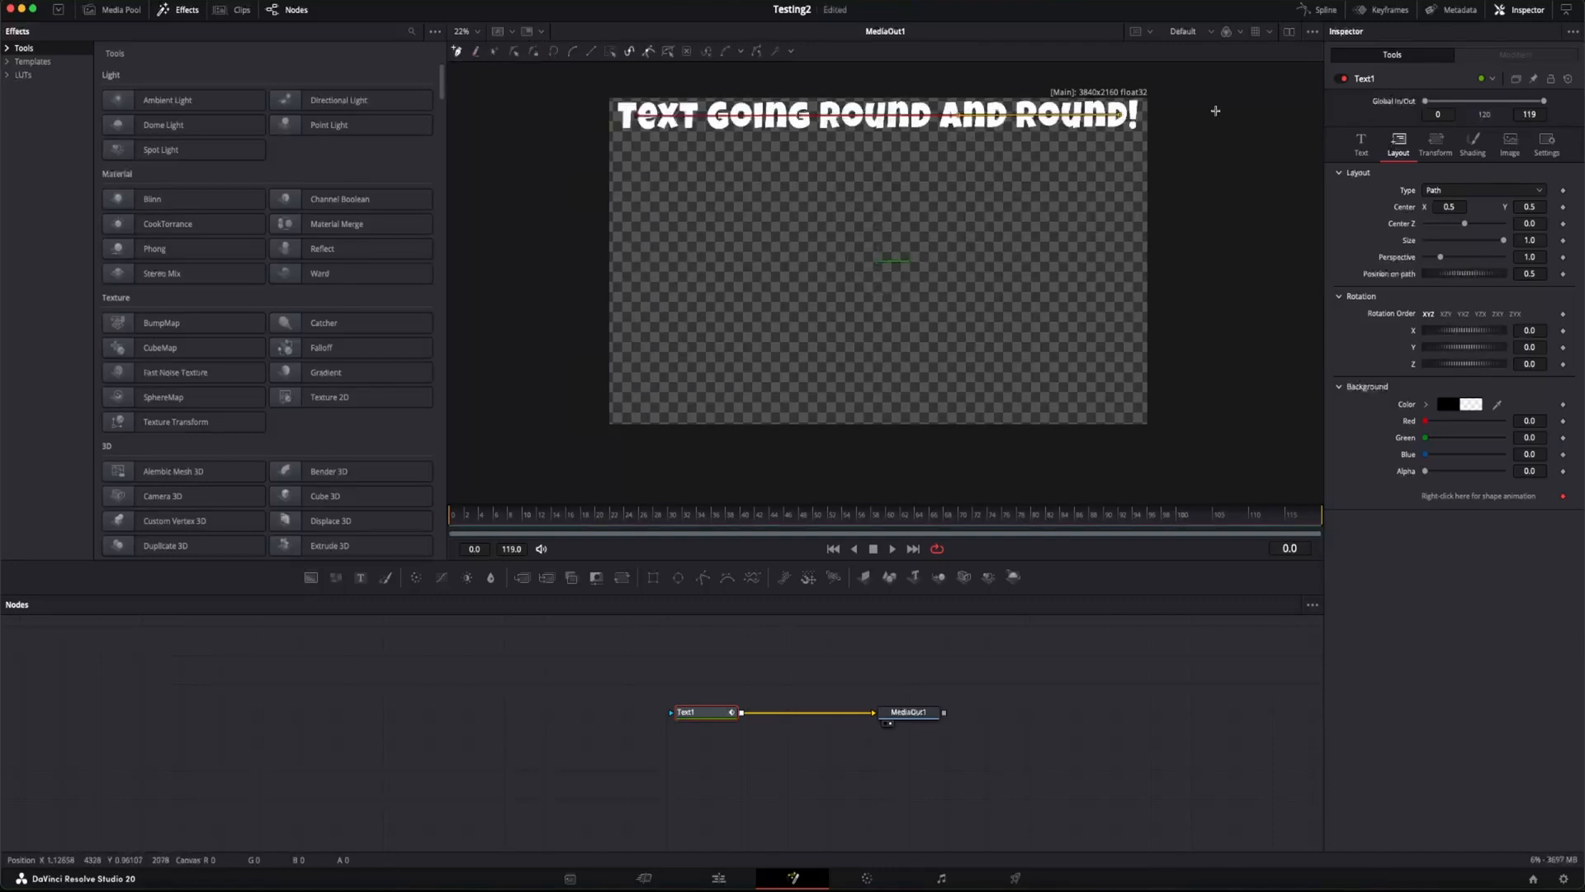
pyautogui.click(1131, 403)
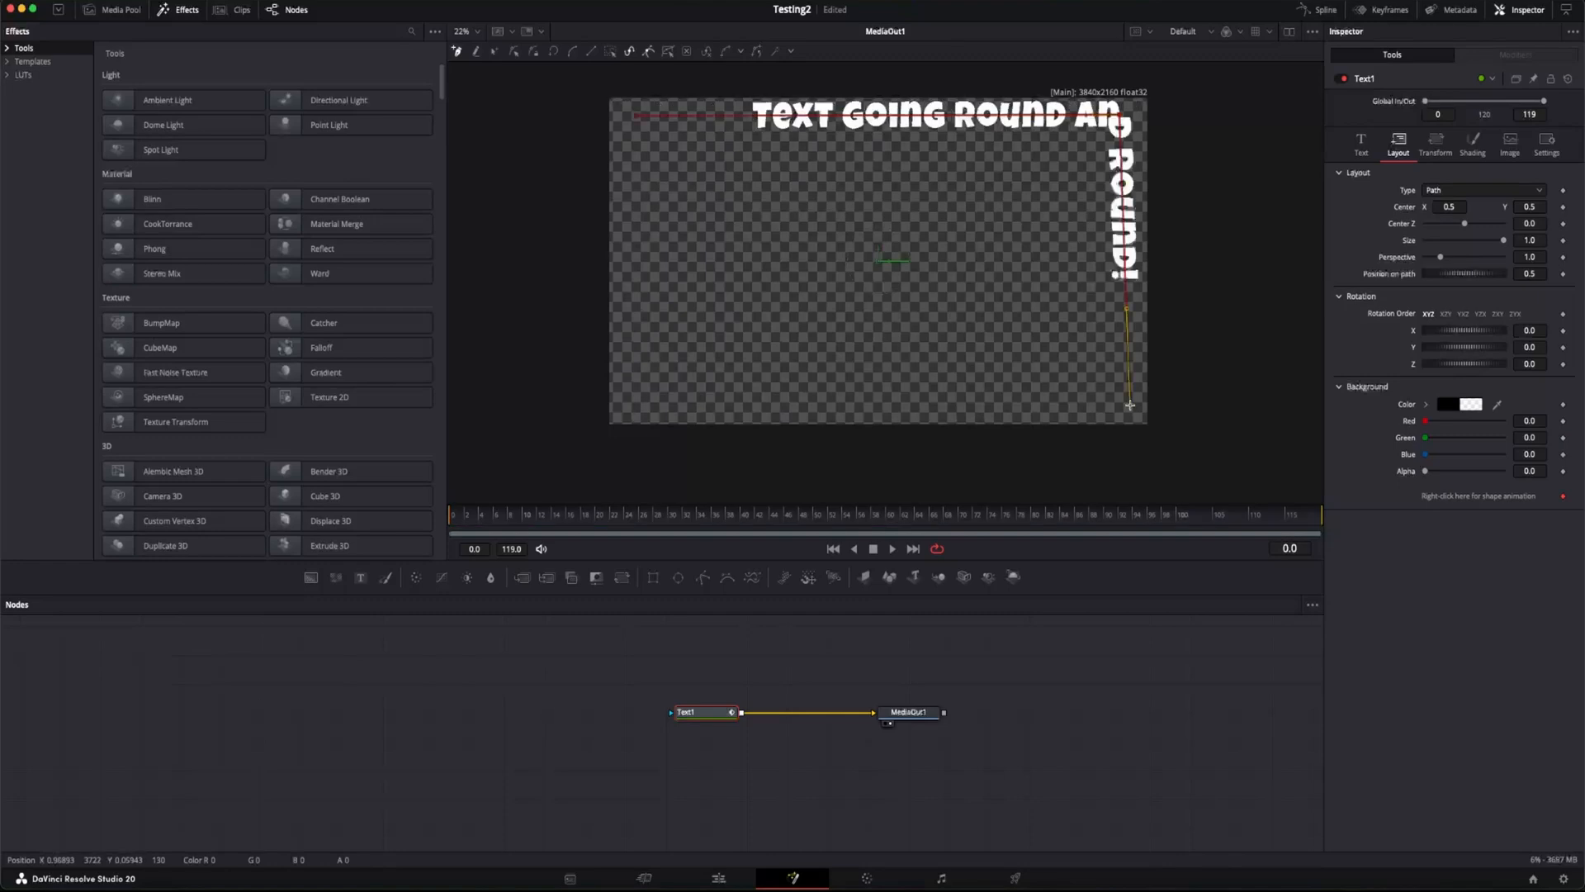
pyautogui.click(635, 400)
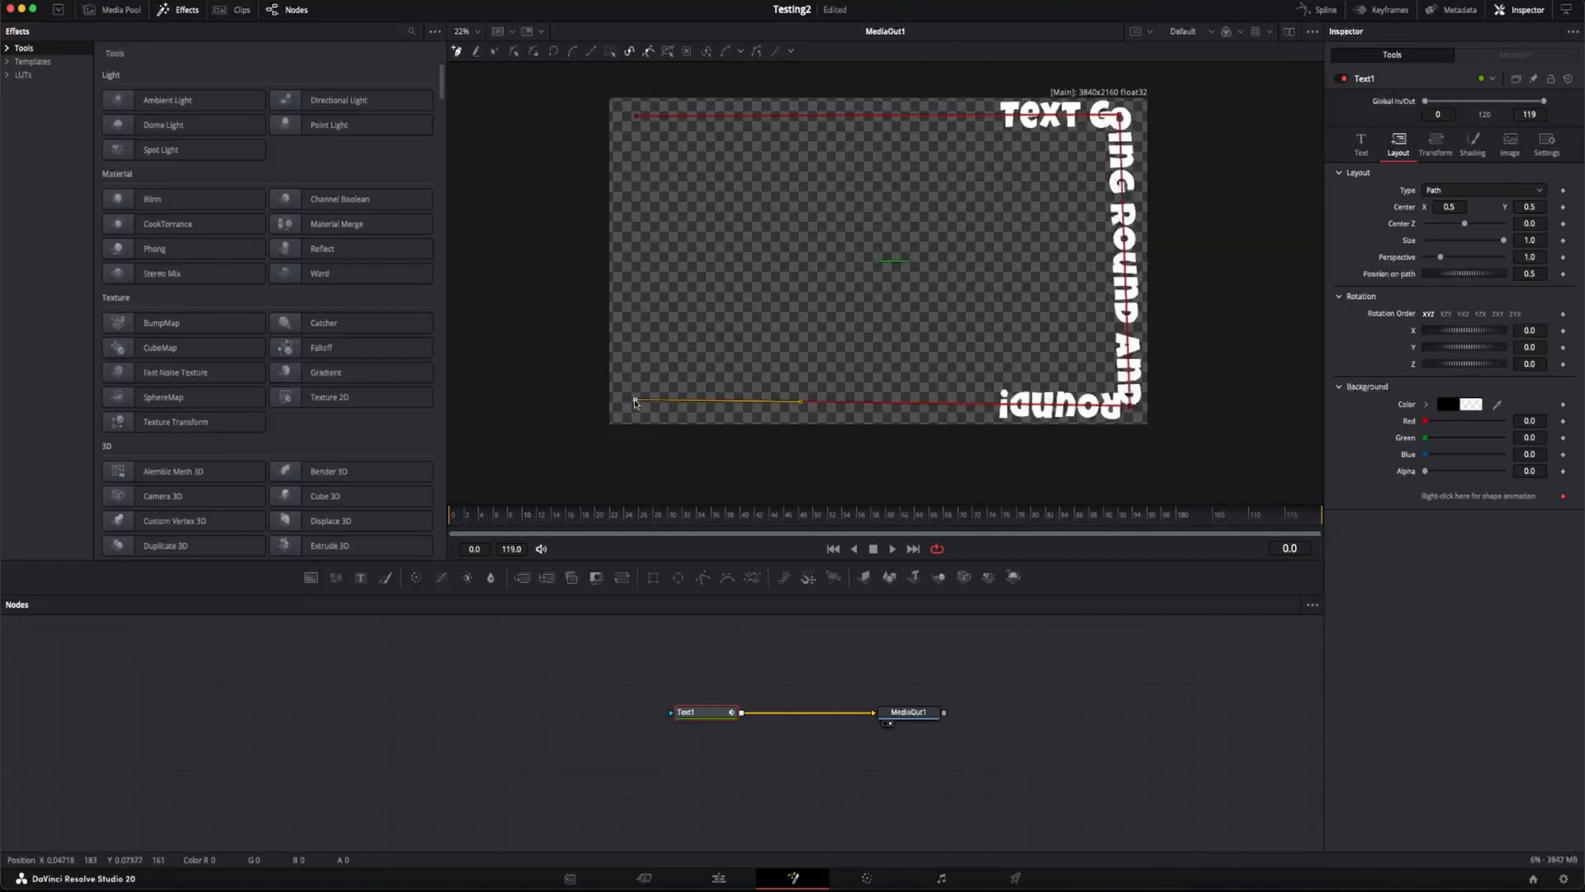
pyautogui.click(641, 120)
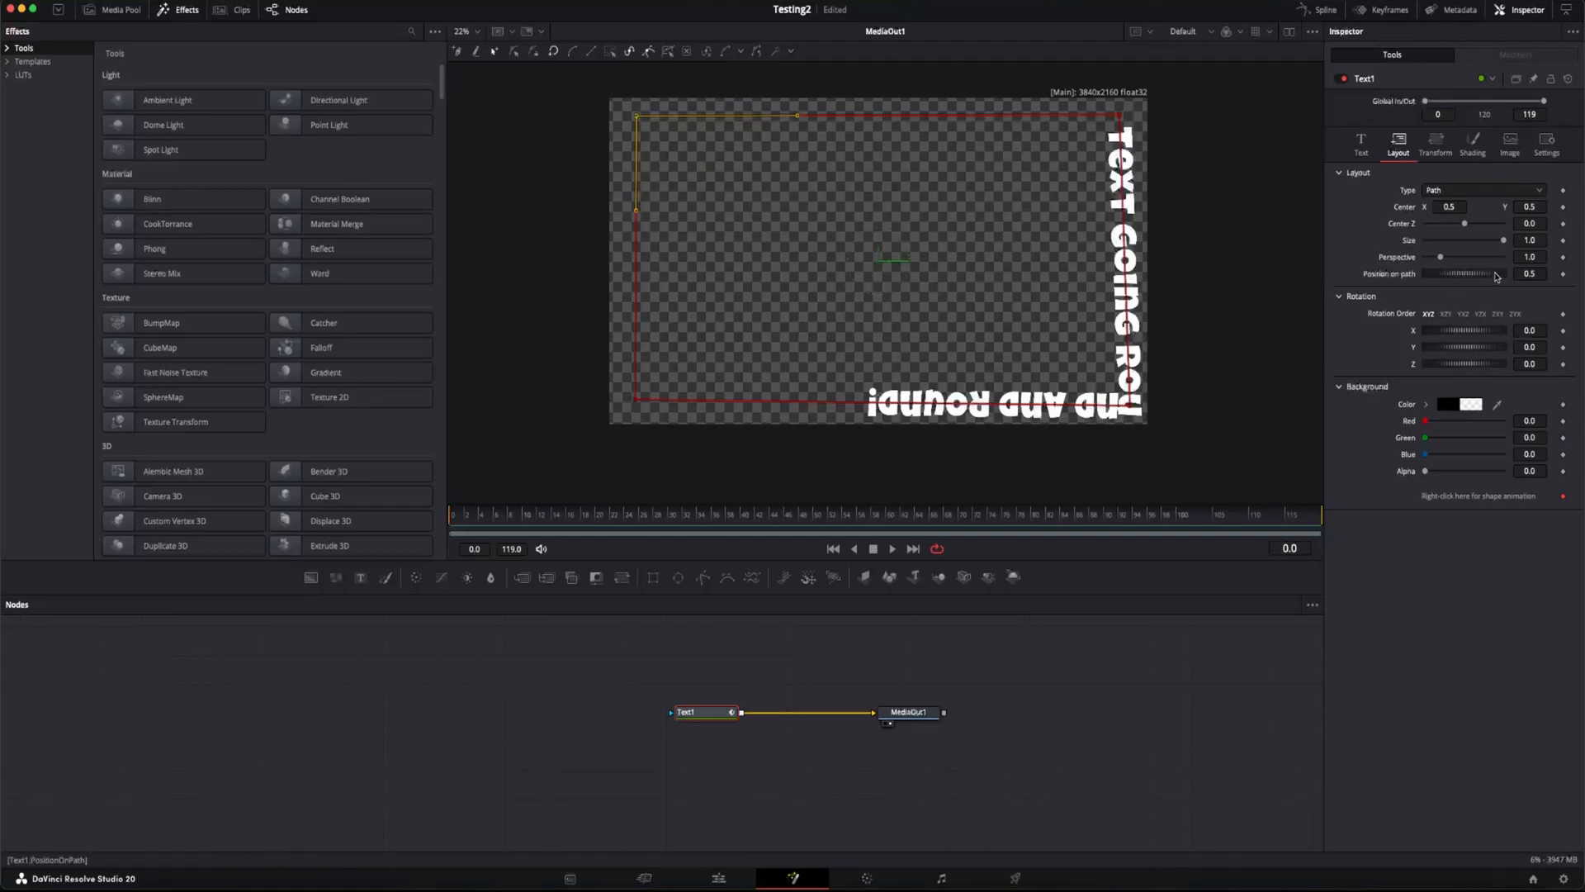
# Step: Set Text1's position on path to -0.087 and extend its text to three repeats of "Text Going Round and Round!"
pyautogui.moveTo(1496, 277); pyautogui.dragTo(1446, 276)
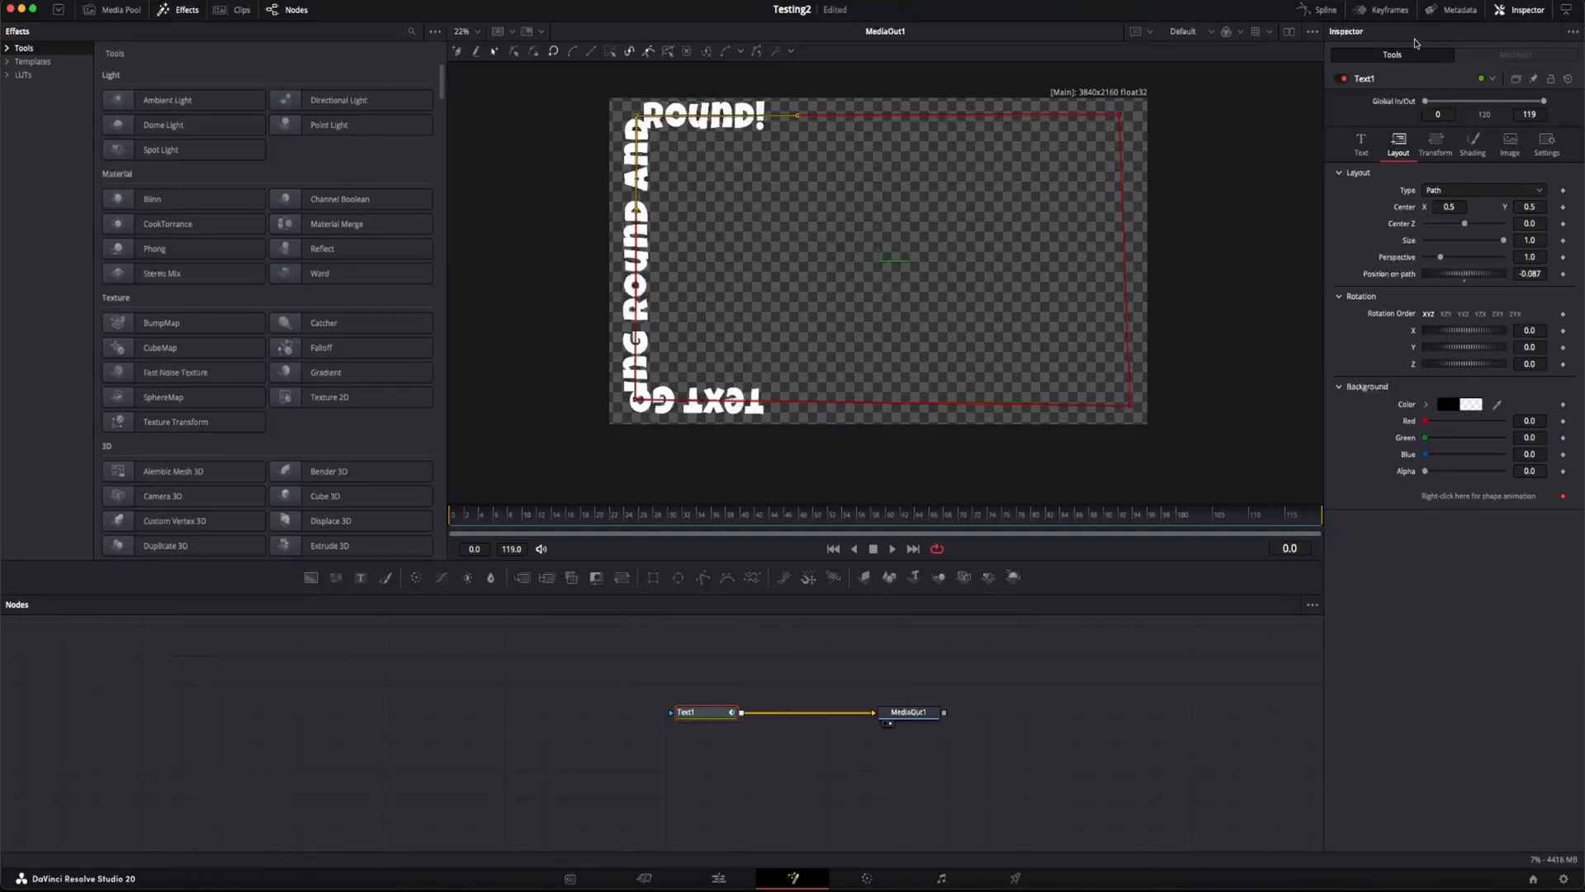
pyautogui.click(1361, 142)
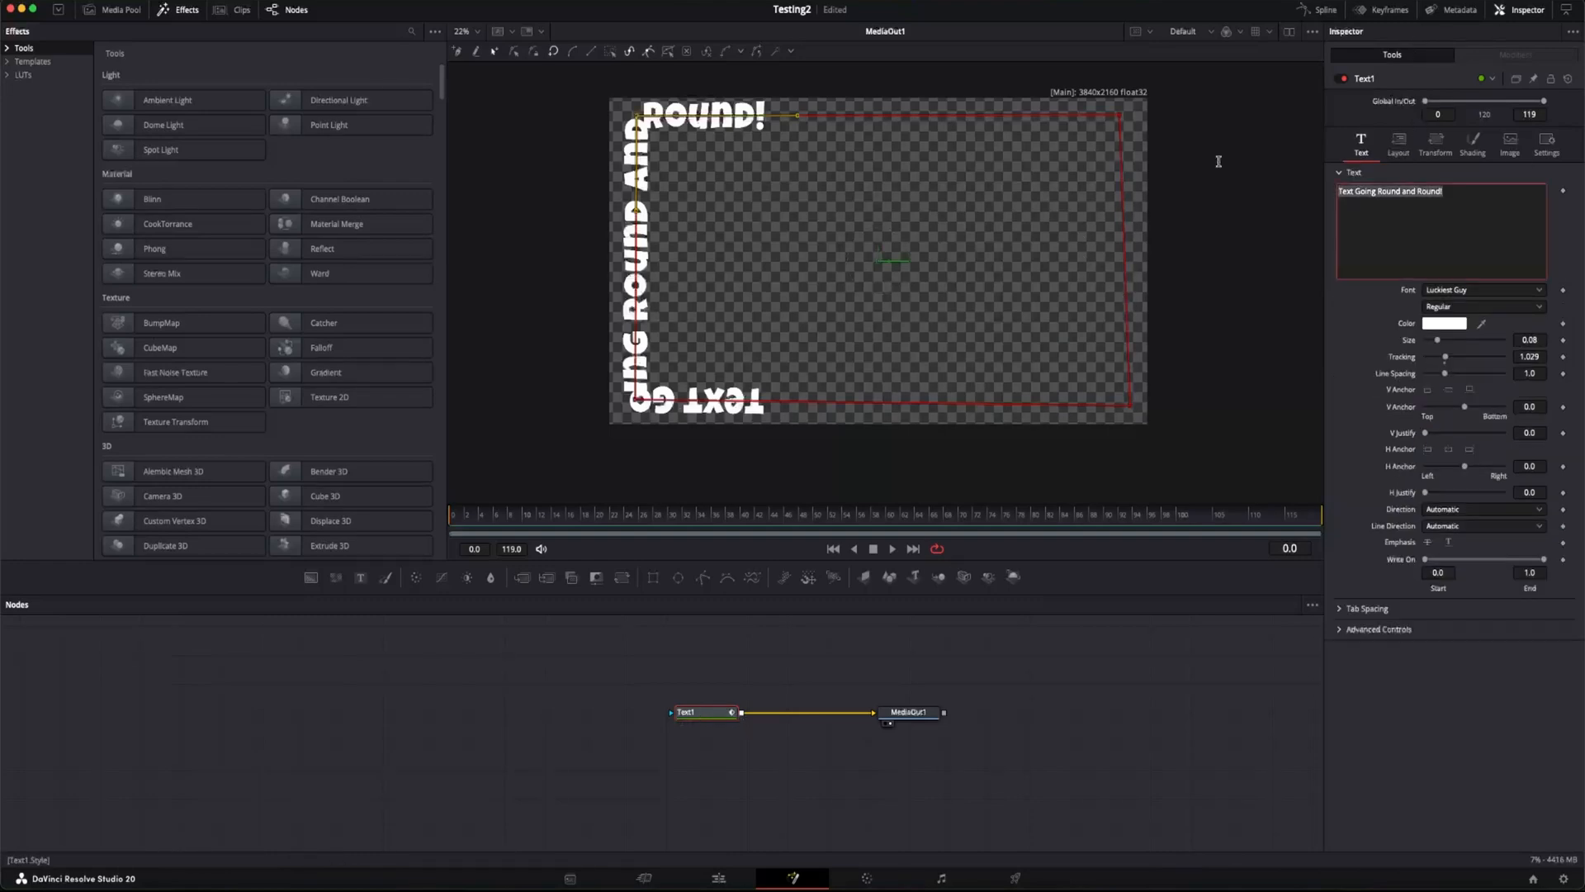
pyautogui.click(1524, 236)
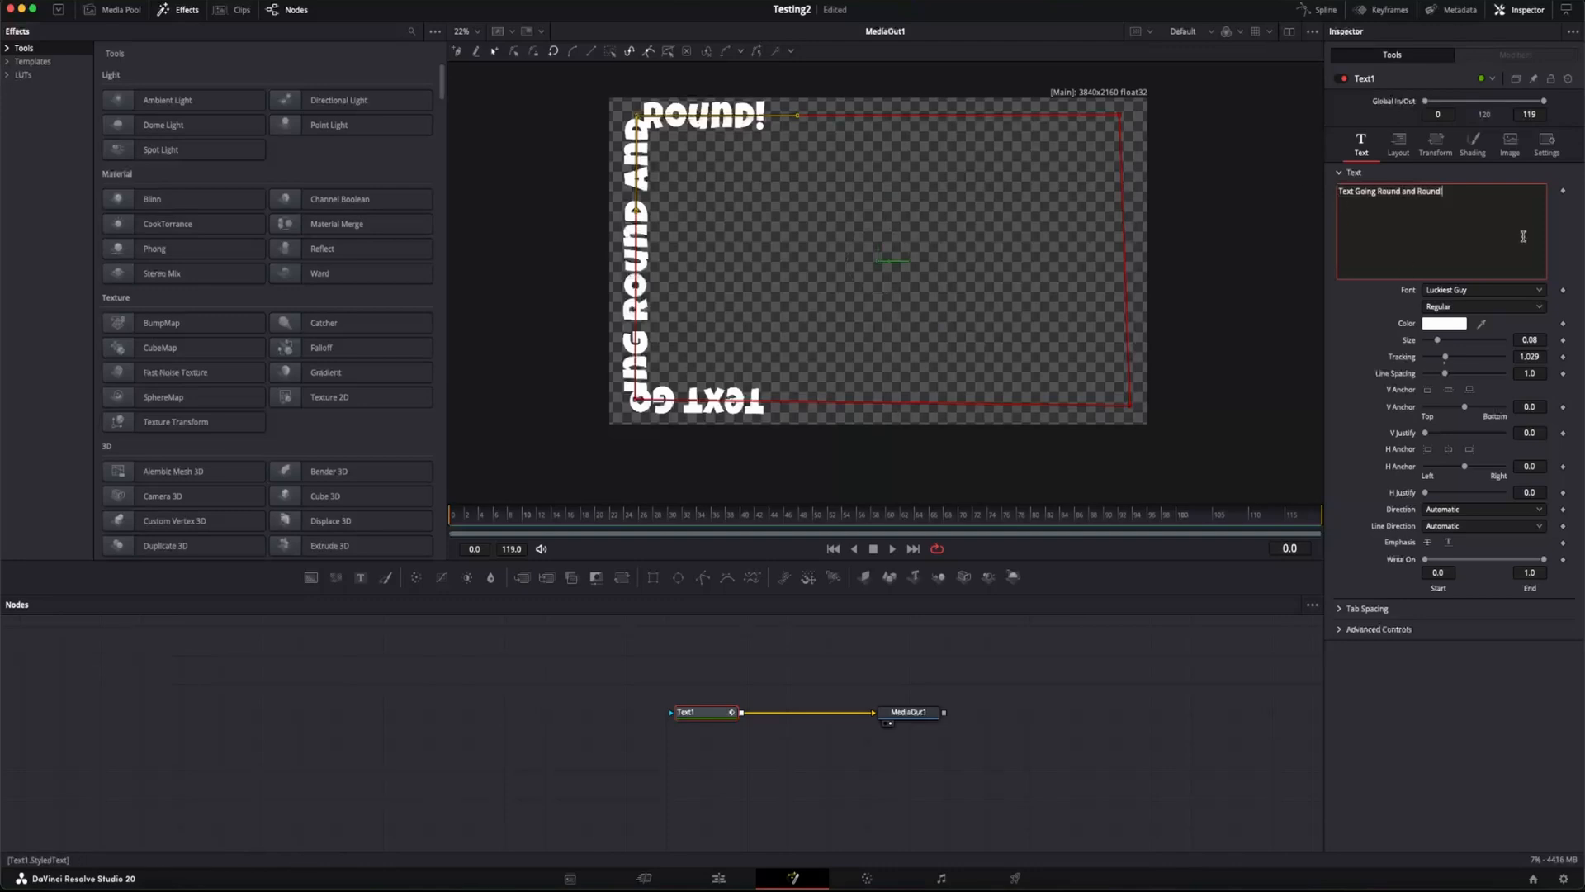
pyautogui.write('Text Going Round and Round!')
pyautogui.write('Text Going Round and Round!')
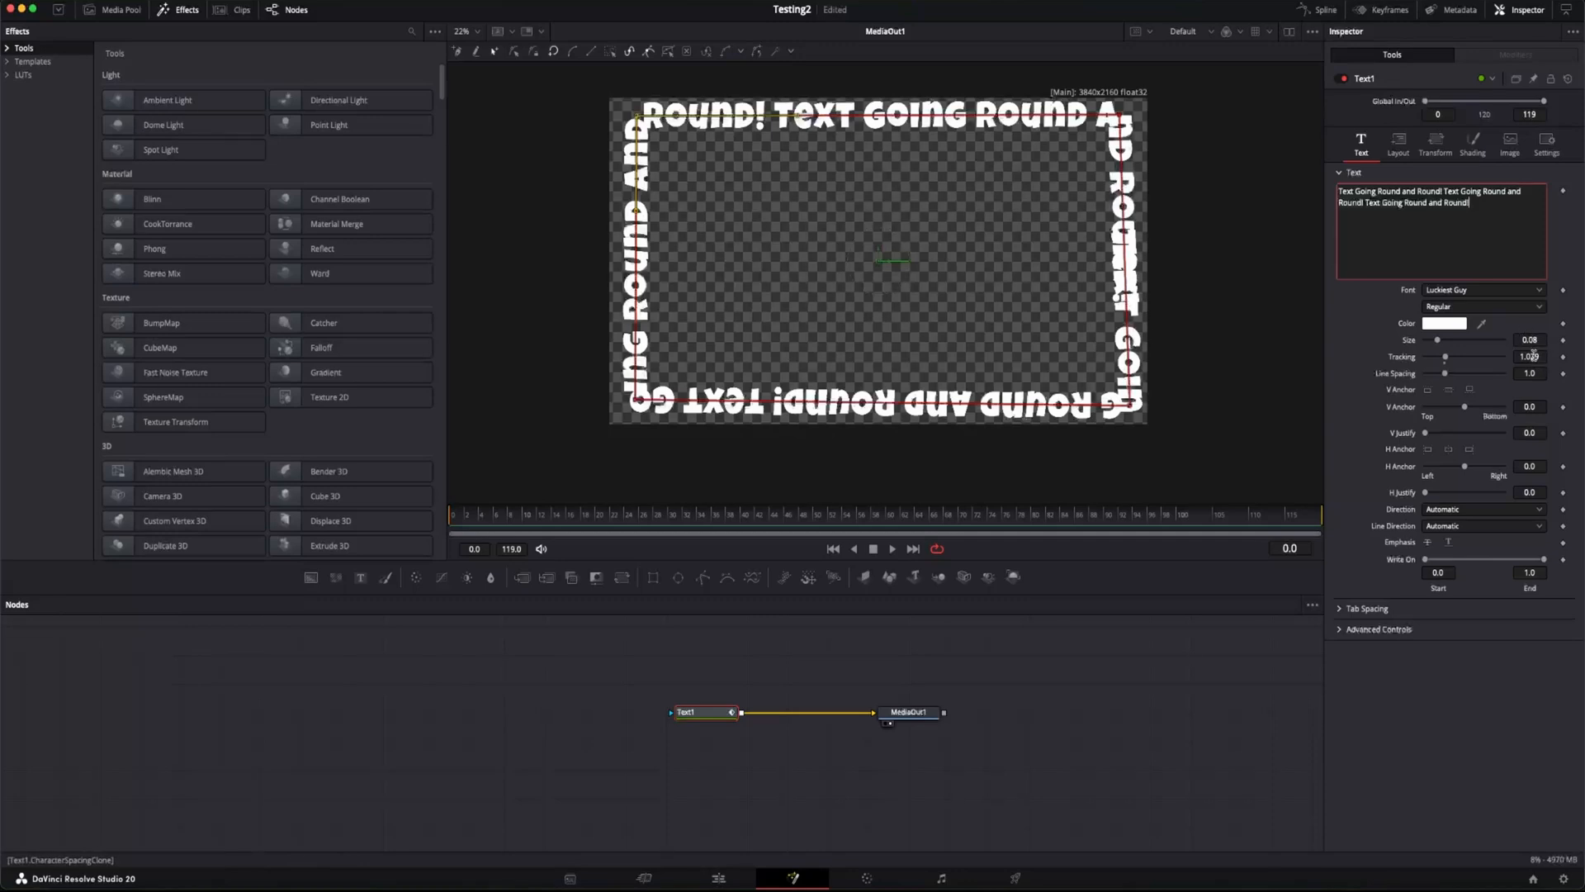
# Step: Fit the repeated text evenly around the path by setting its tracking to 1.008 and its size to 0.0798
pyautogui.moveTo(1534, 355); pyautogui.dragTo(1521, 355)
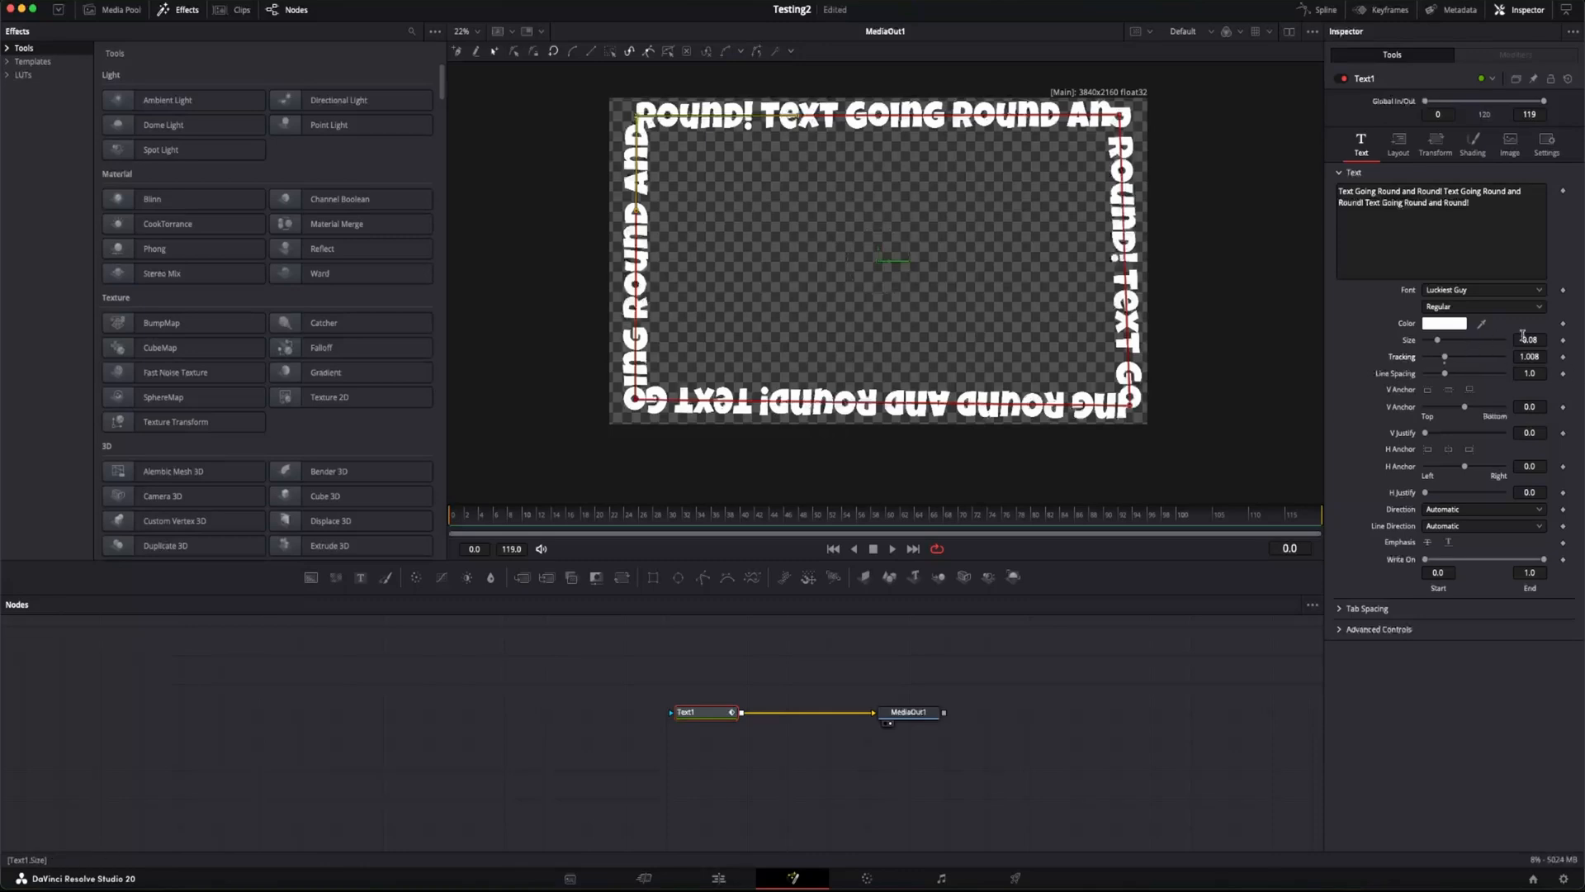
pyautogui.moveTo(1528, 339); pyautogui.dragTo(1508, 339)
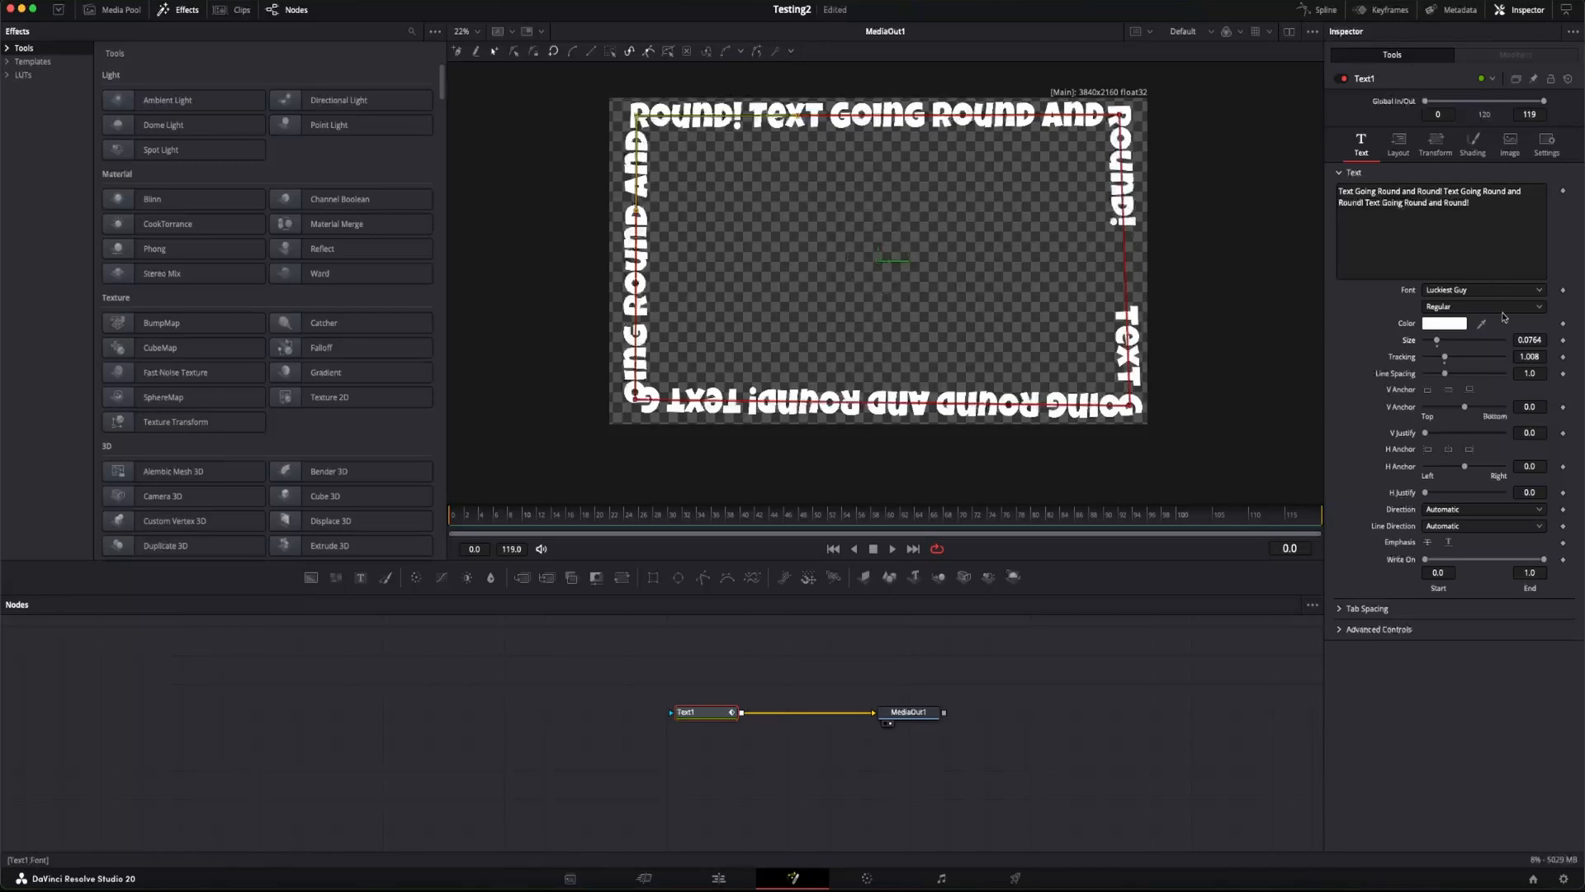
pyautogui.moveTo(1529, 339); pyautogui.dragTo(1543, 339)
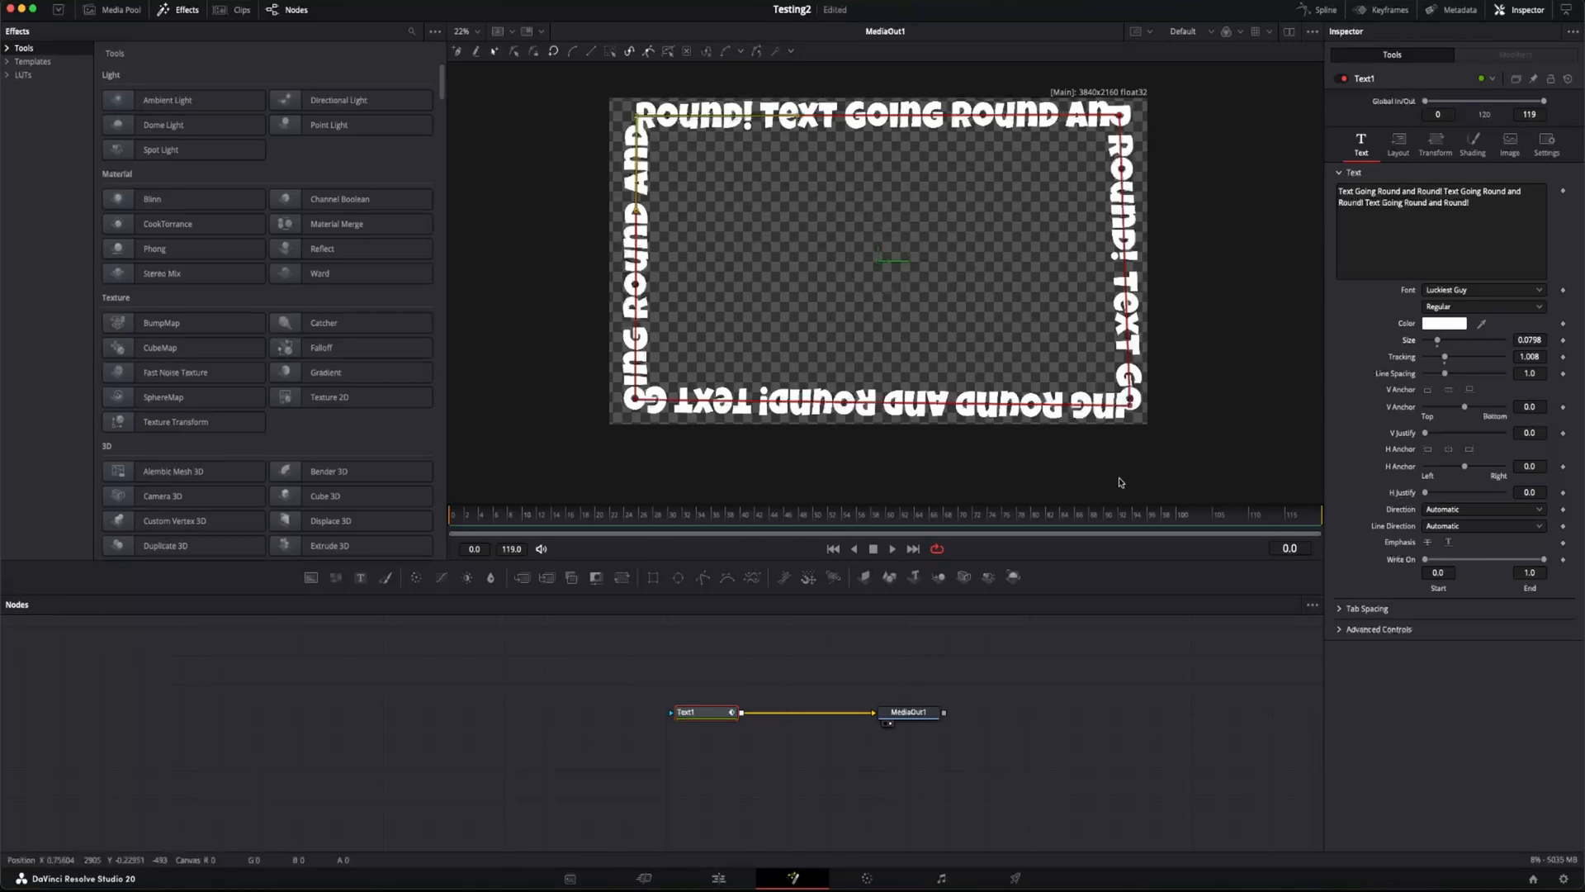
# Step: Keyframe Text1's position on path at -0.087 on frame 0 and at 1.0 on frame 119
pyautogui.click(1397, 147)
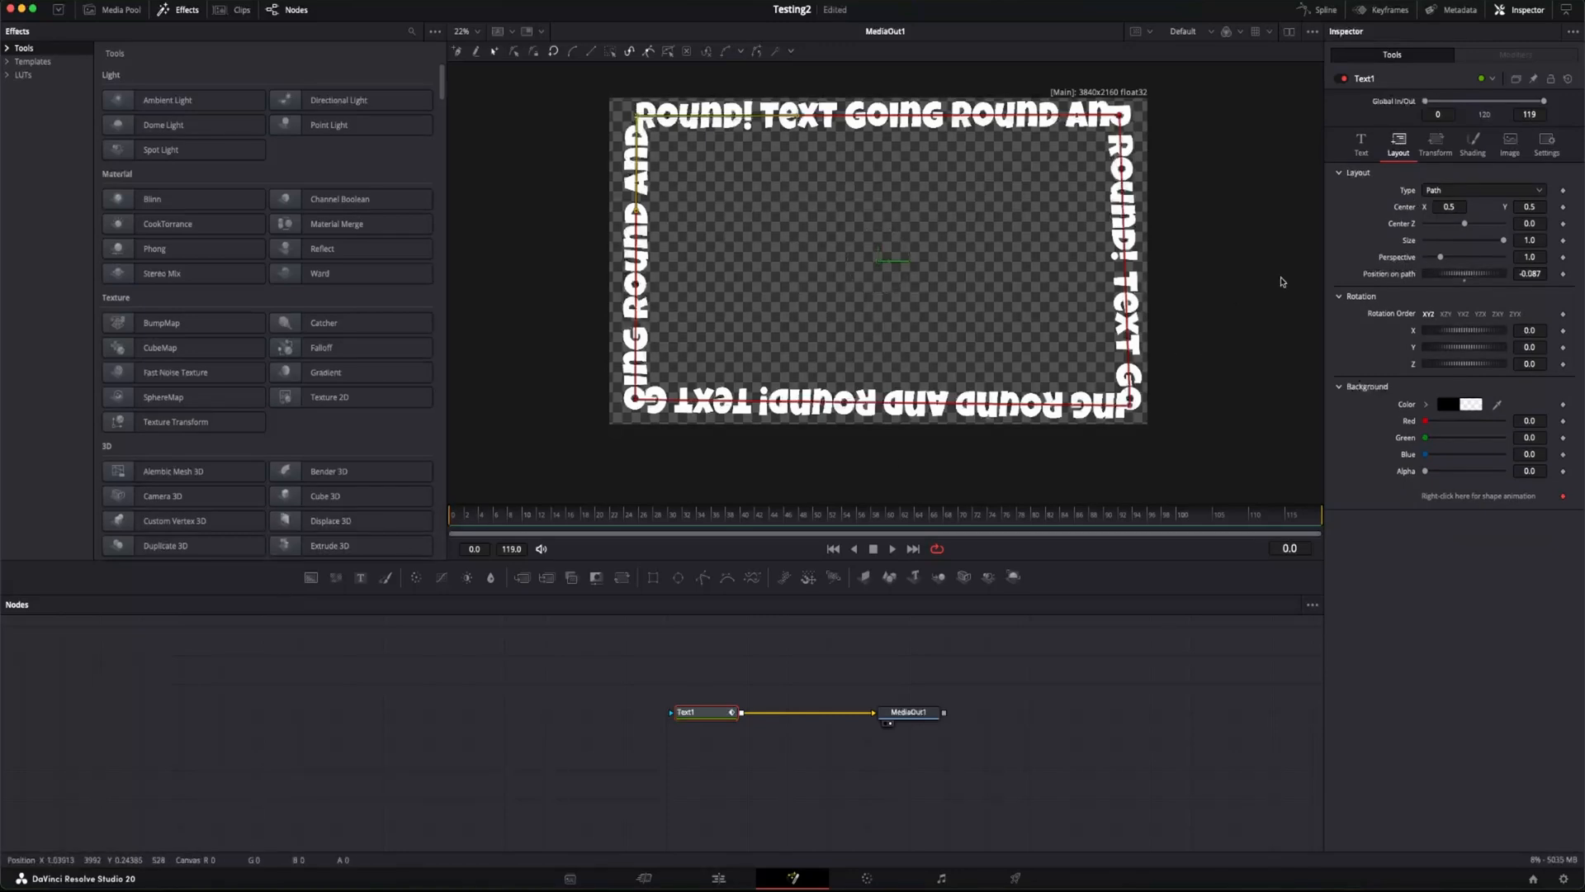
pyautogui.click(1563, 274)
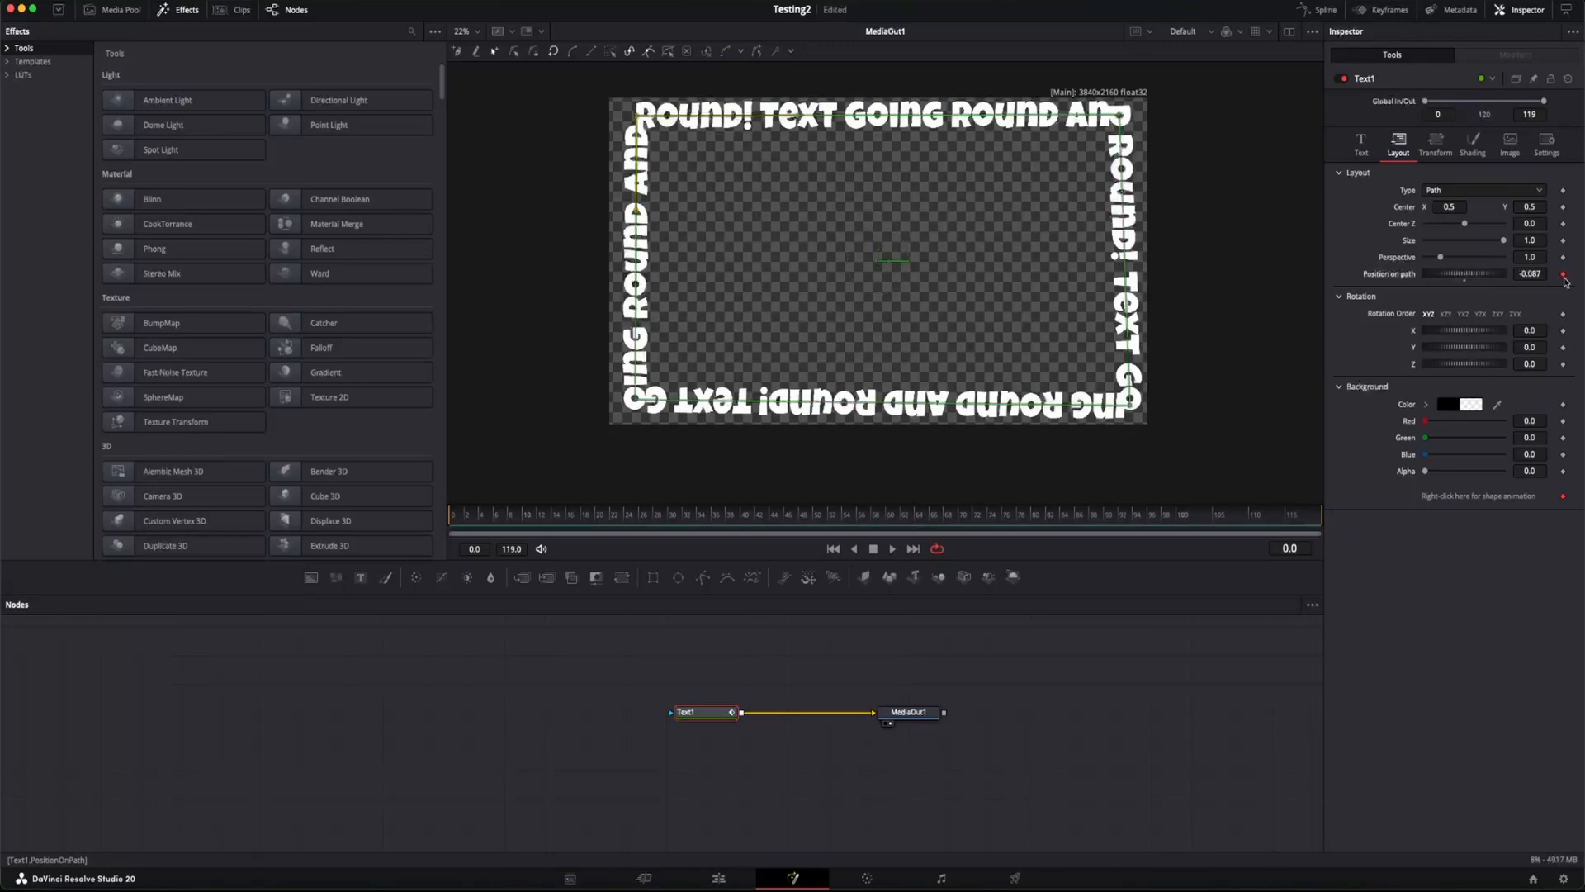
pyautogui.moveTo(593, 513); pyautogui.dragTo(1349, 509)
pyautogui.click(1564, 275)
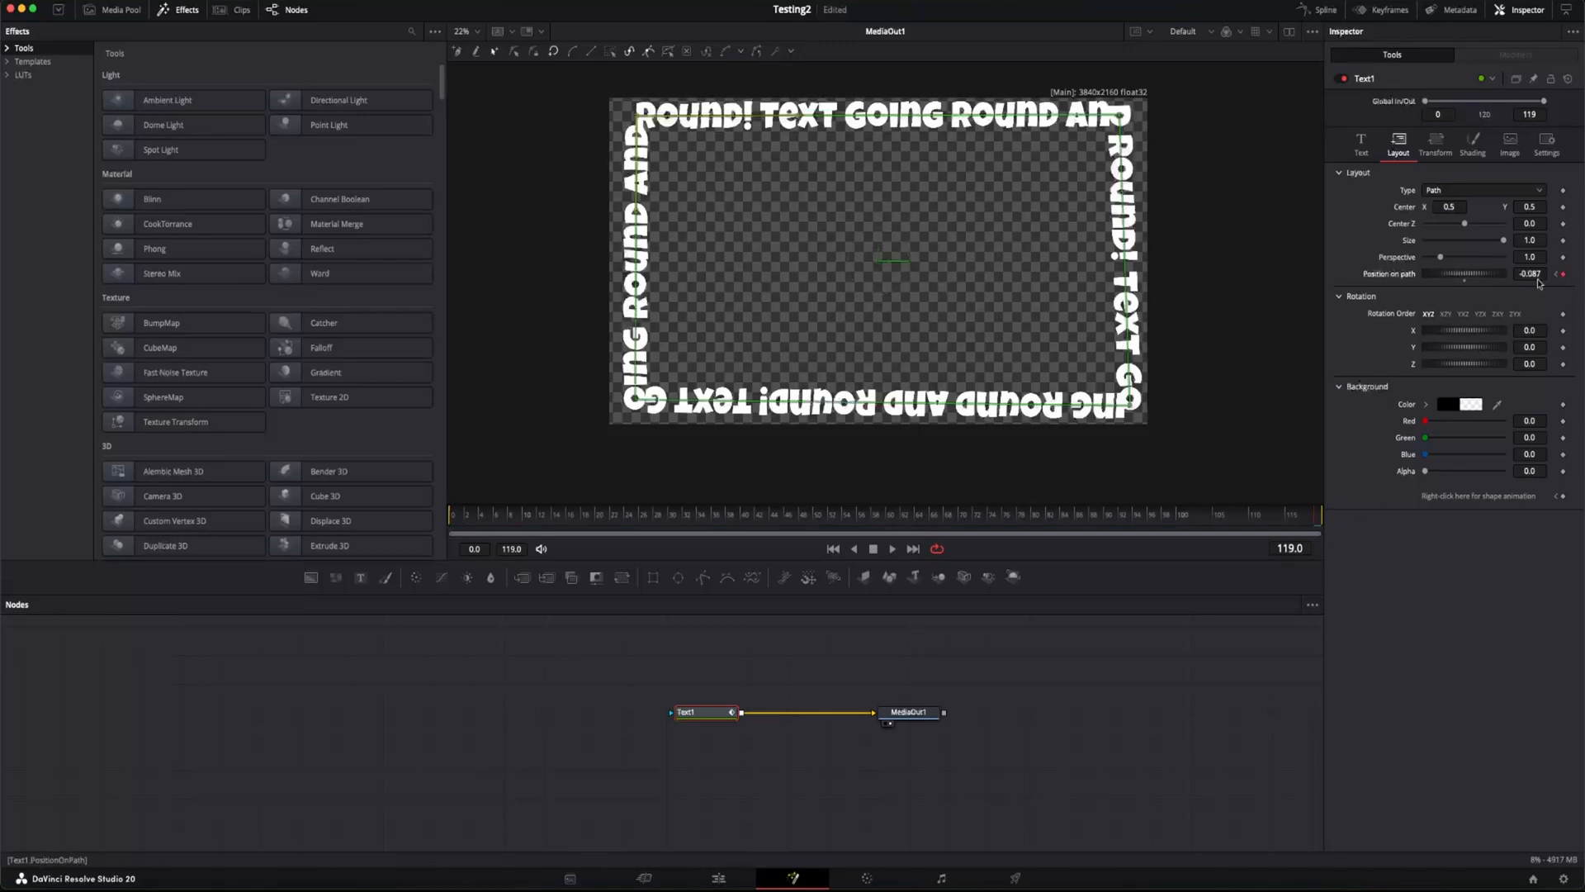
pyautogui.click(1536, 276)
pyautogui.press('Tab')
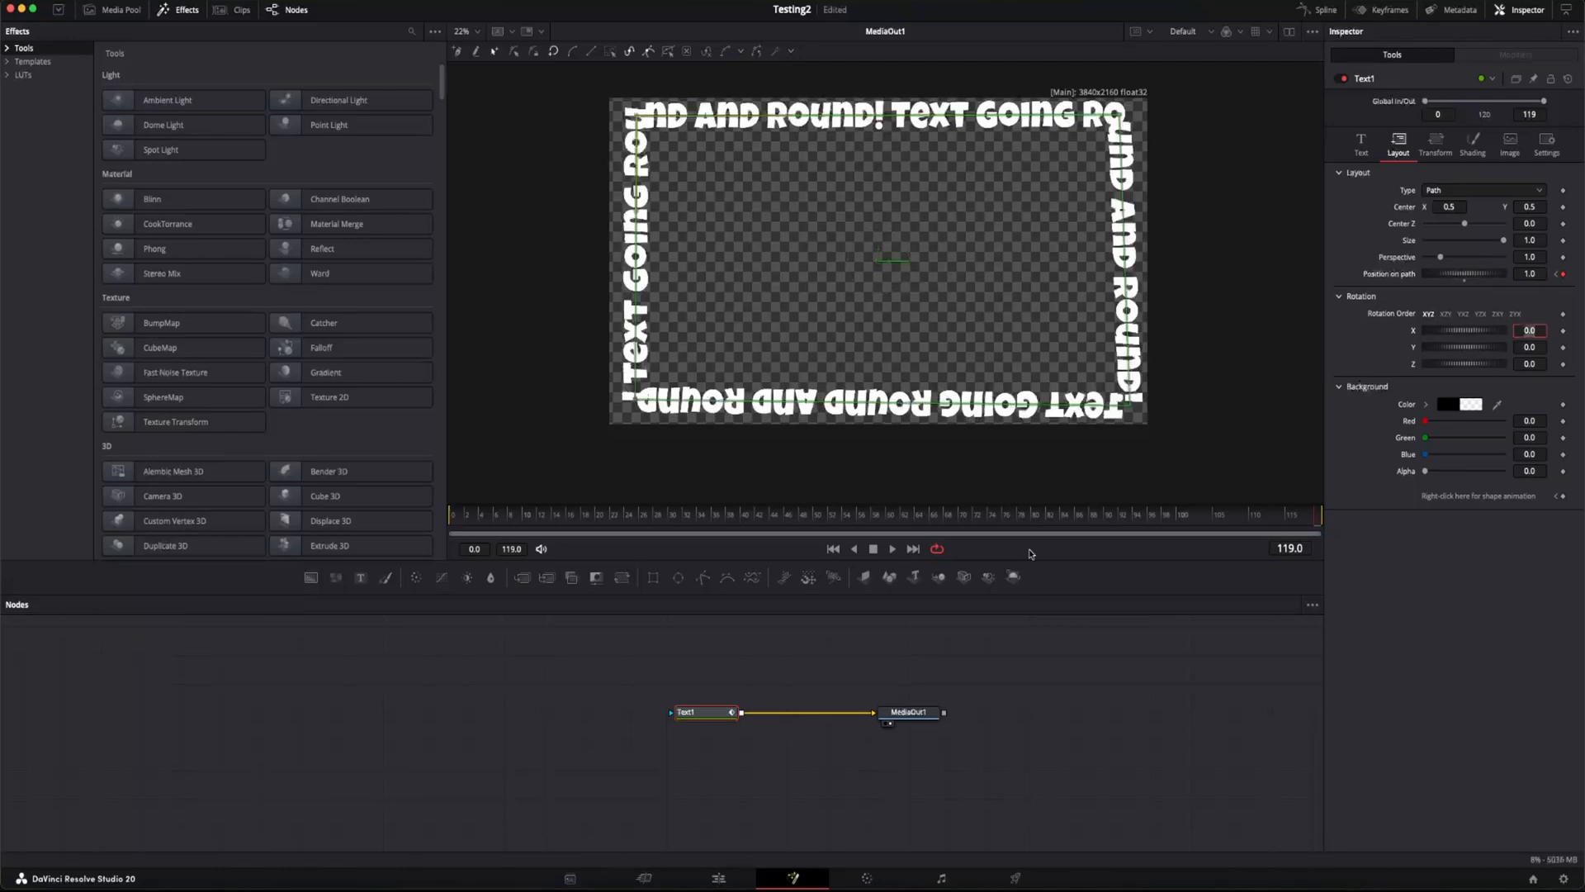
# Step: Play the composition from frame 0 to check how the text travels around the path
pyautogui.click(634, 677)
pyautogui.click(558, 520)
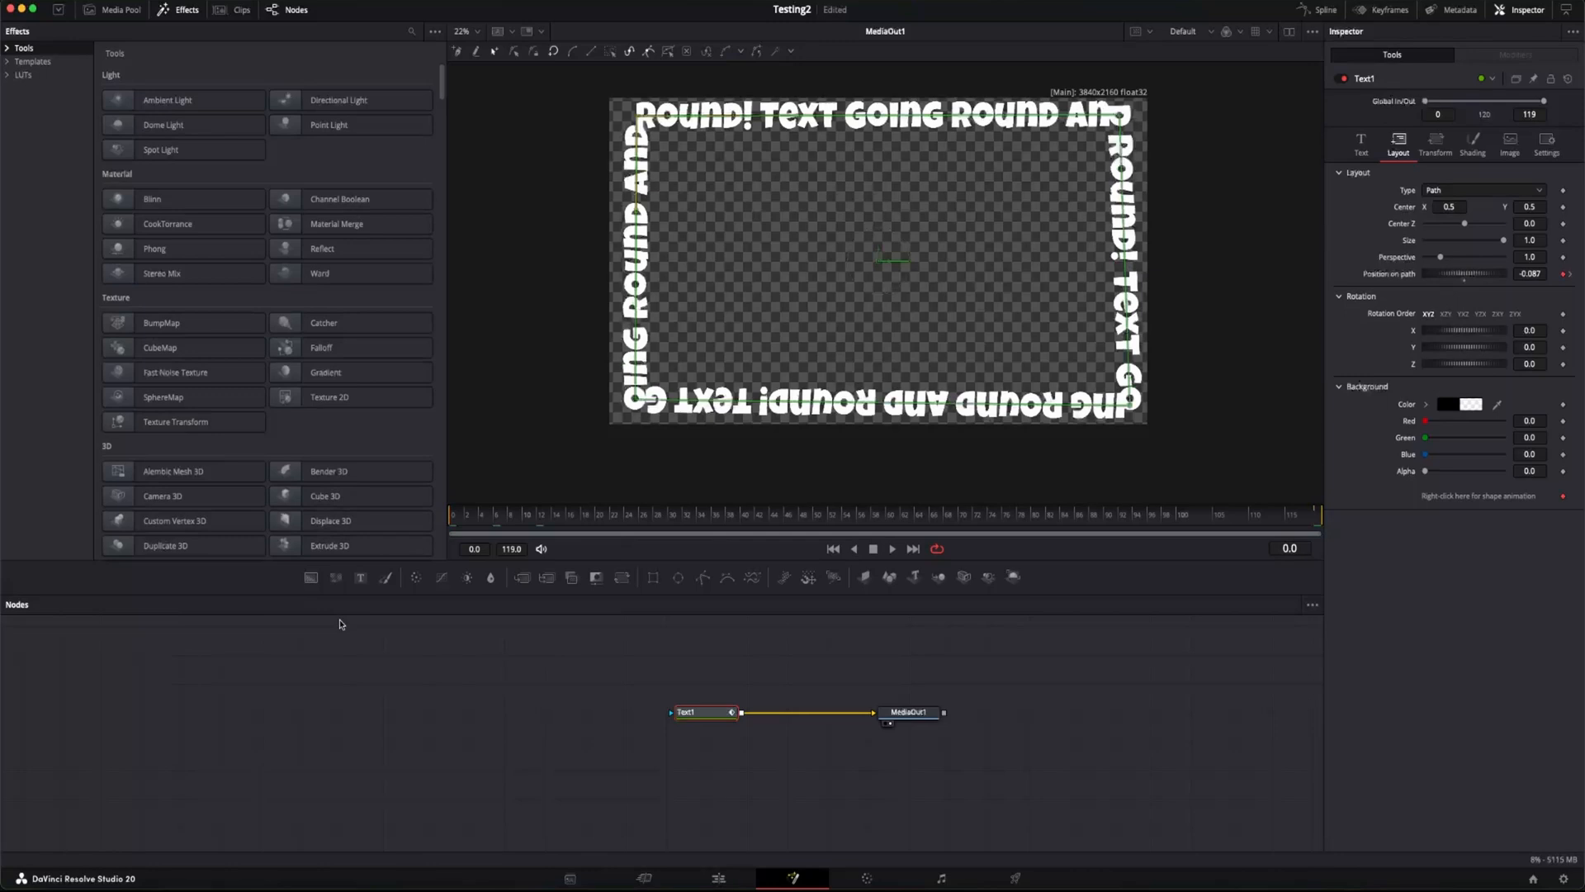
pyautogui.press('space')
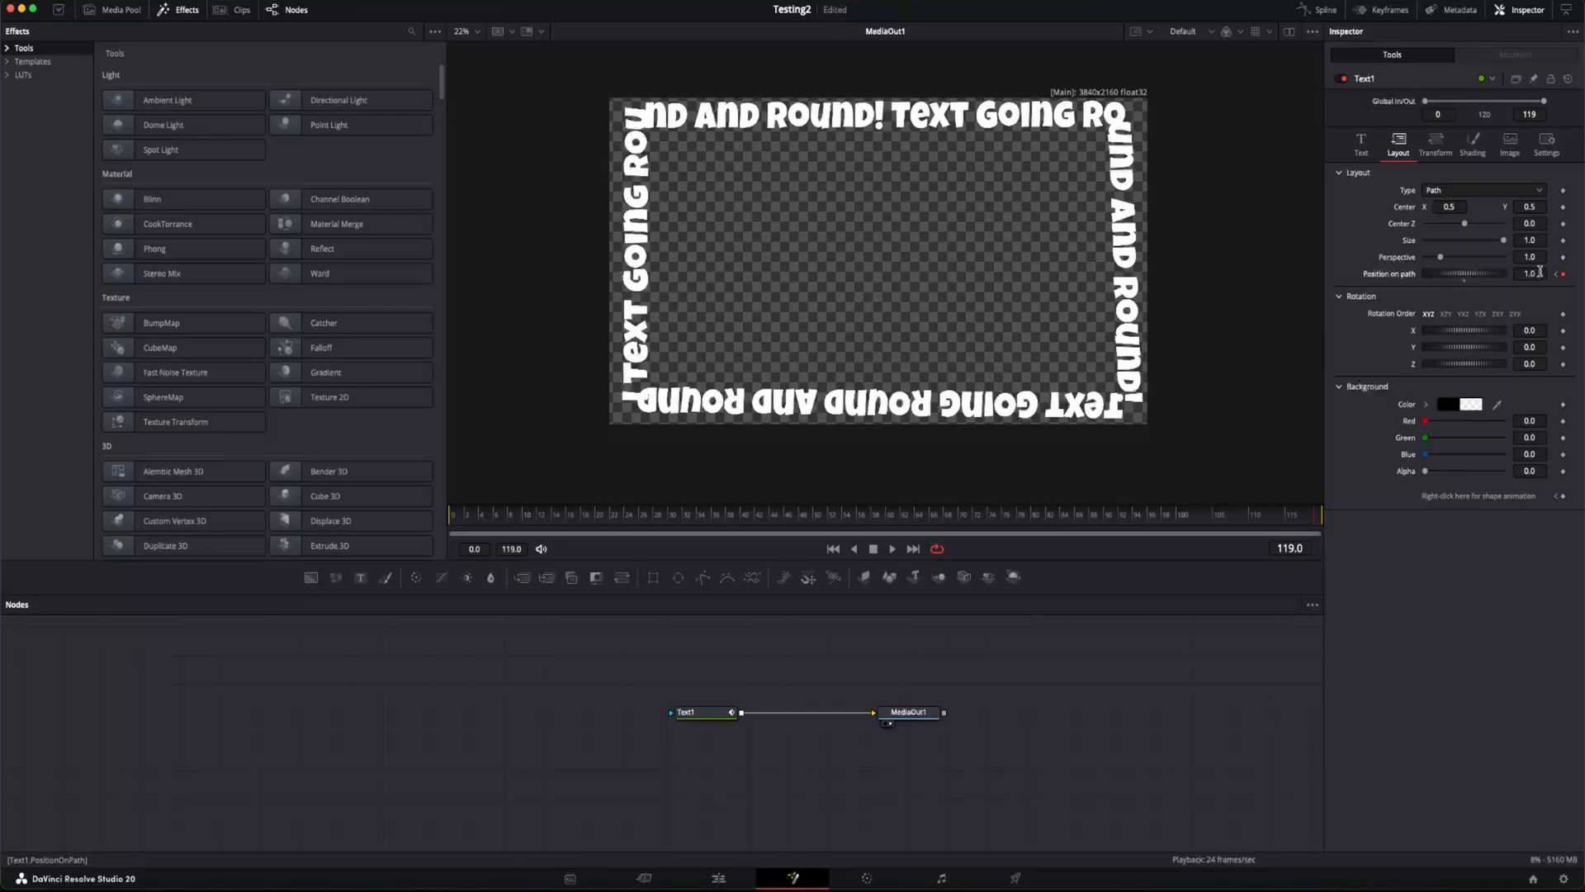
# Step: Slow the text's travel by lowering the ending position on path keyframe value, and play back the animation
pyautogui.moveTo(1536, 273); pyautogui.dragTo(1204, 273)
pyautogui.press('space')
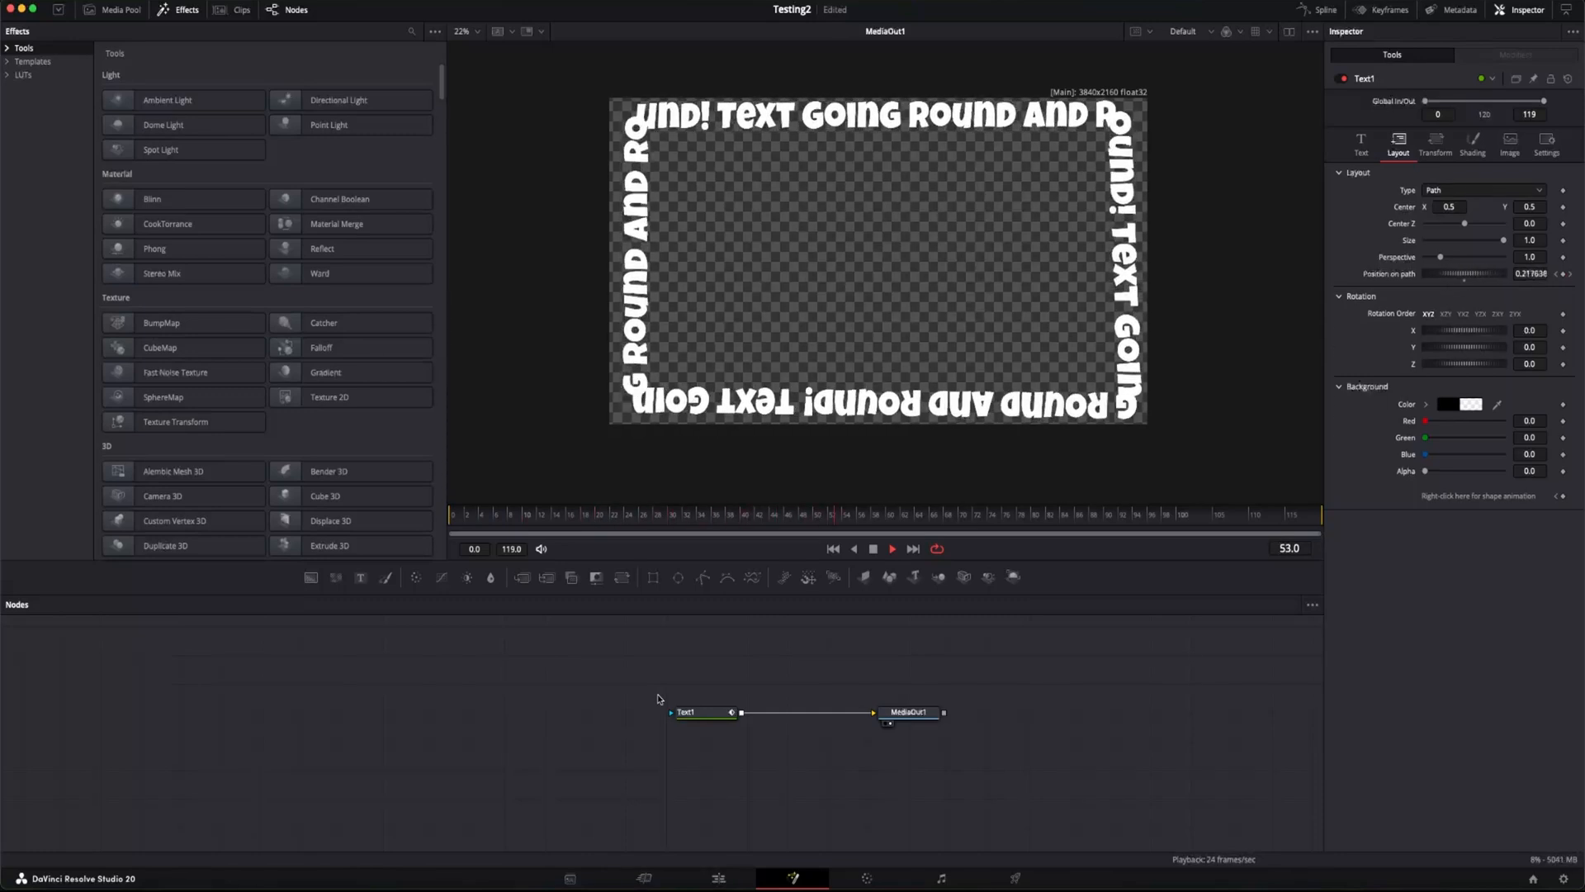
pyautogui.press('space')
# Step: Enable motion blur on Text1 with a quality of 10 and preview the blurred animation
pyautogui.click(1546, 145)
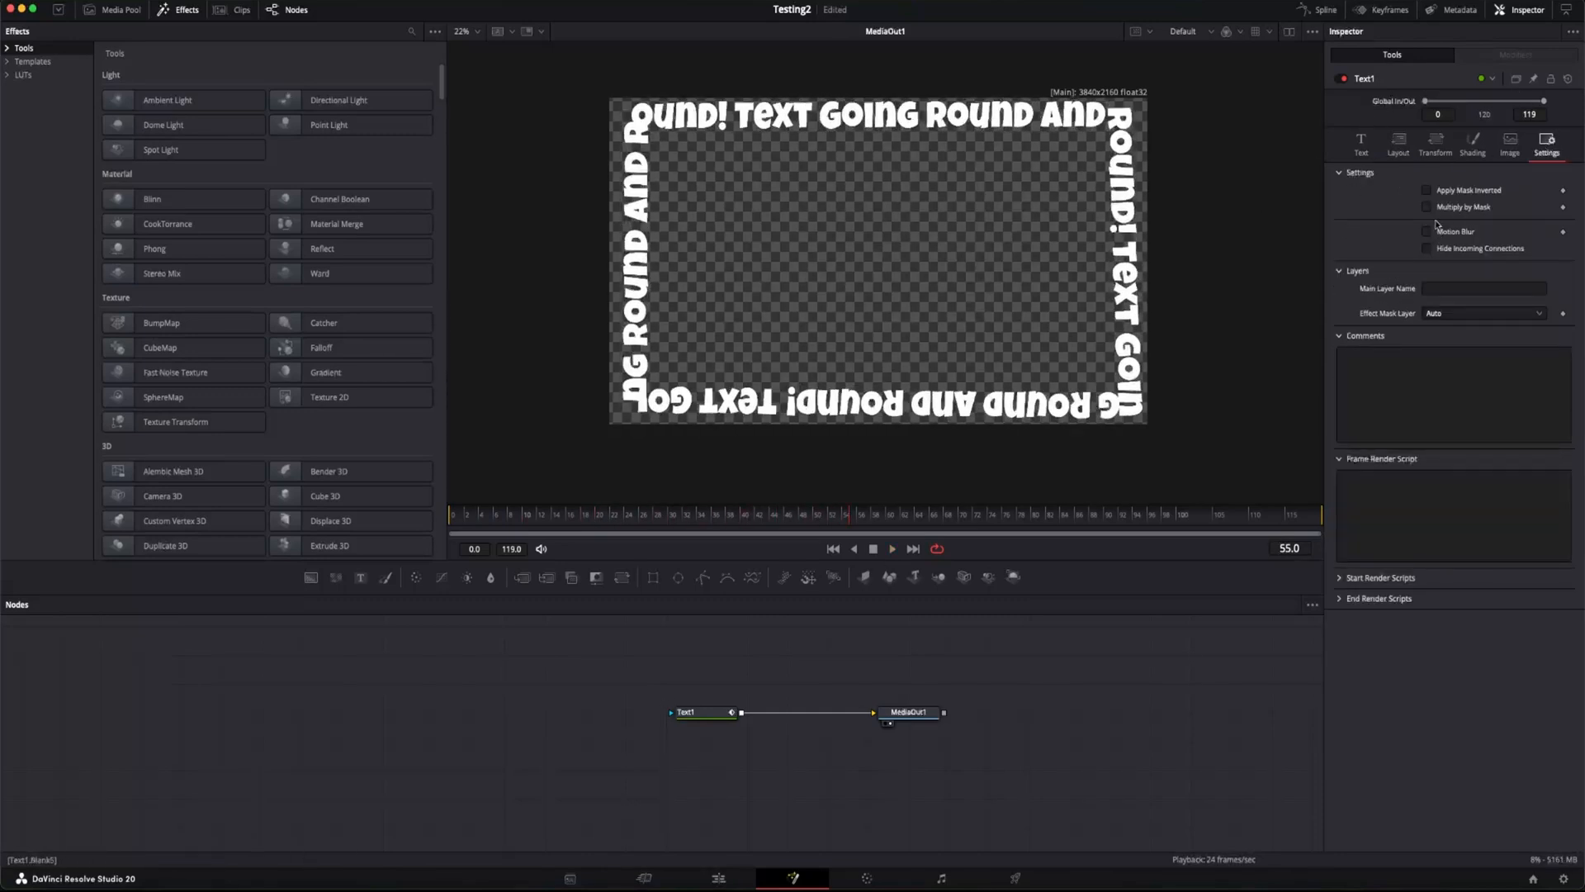
pyautogui.click(1426, 232)
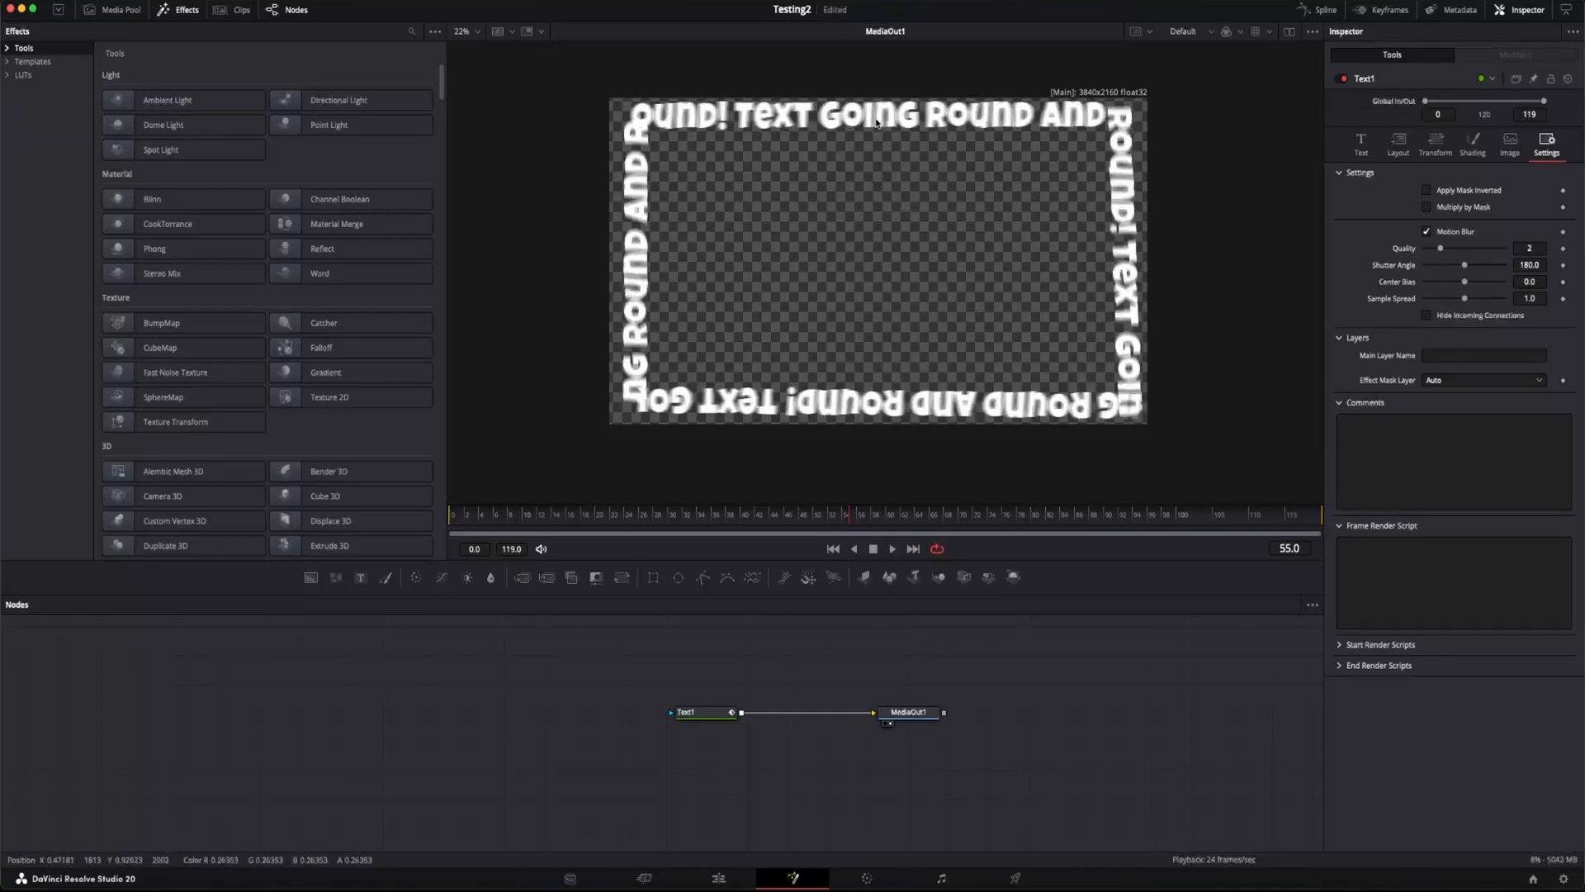
pyautogui.moveTo(1433, 251); pyautogui.dragTo(1447, 250)
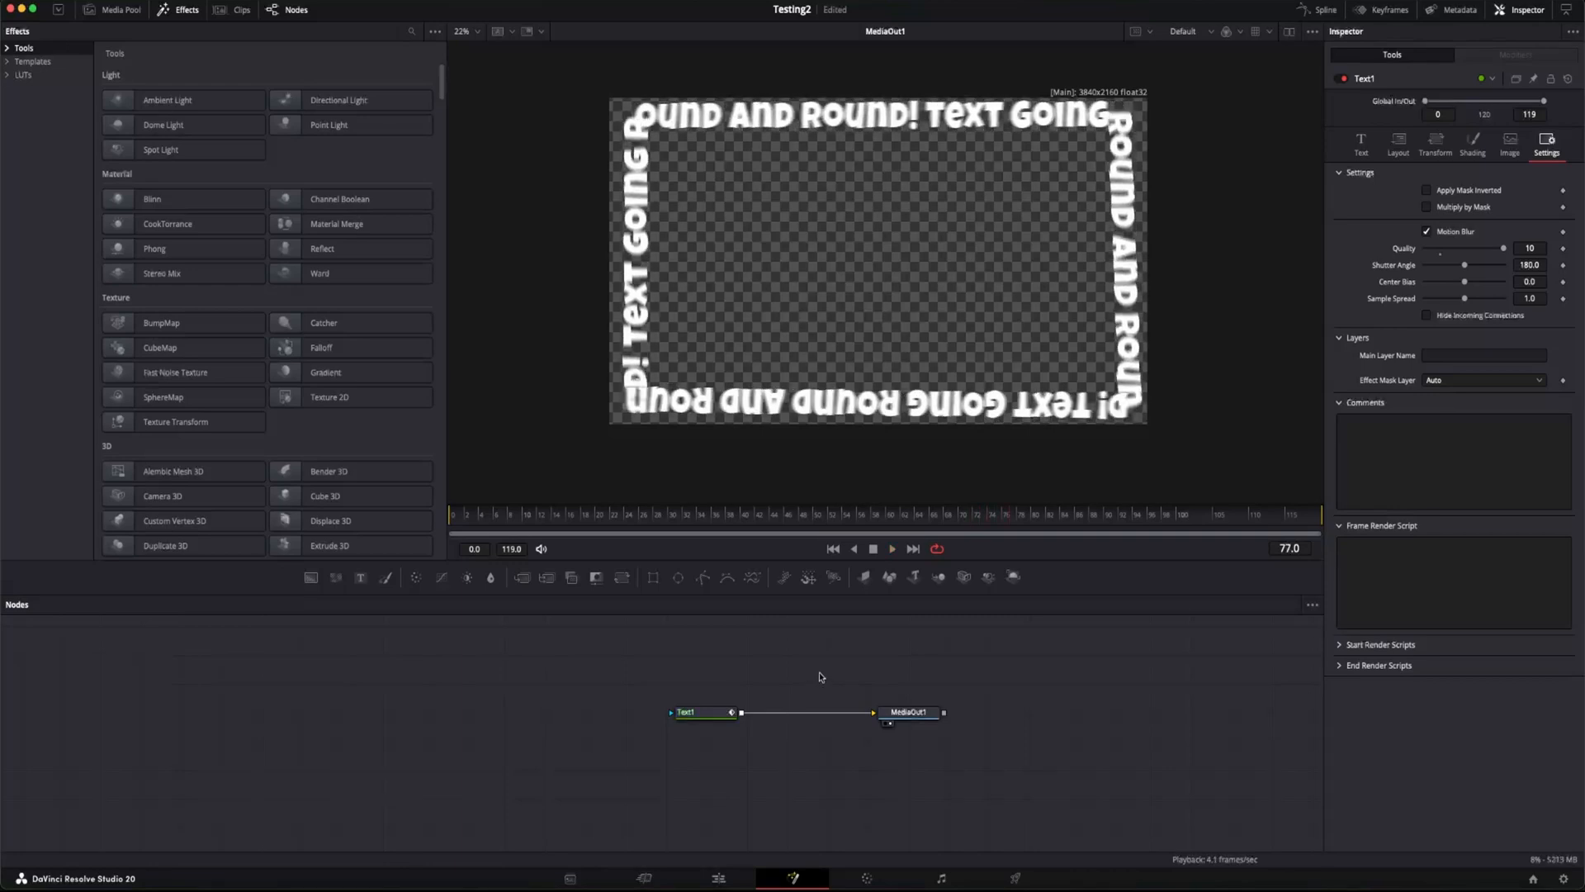
pyautogui.press('space')
# Step: Set Text1's motion blur quality to 4 and play back part of the animation
pyautogui.press('space')
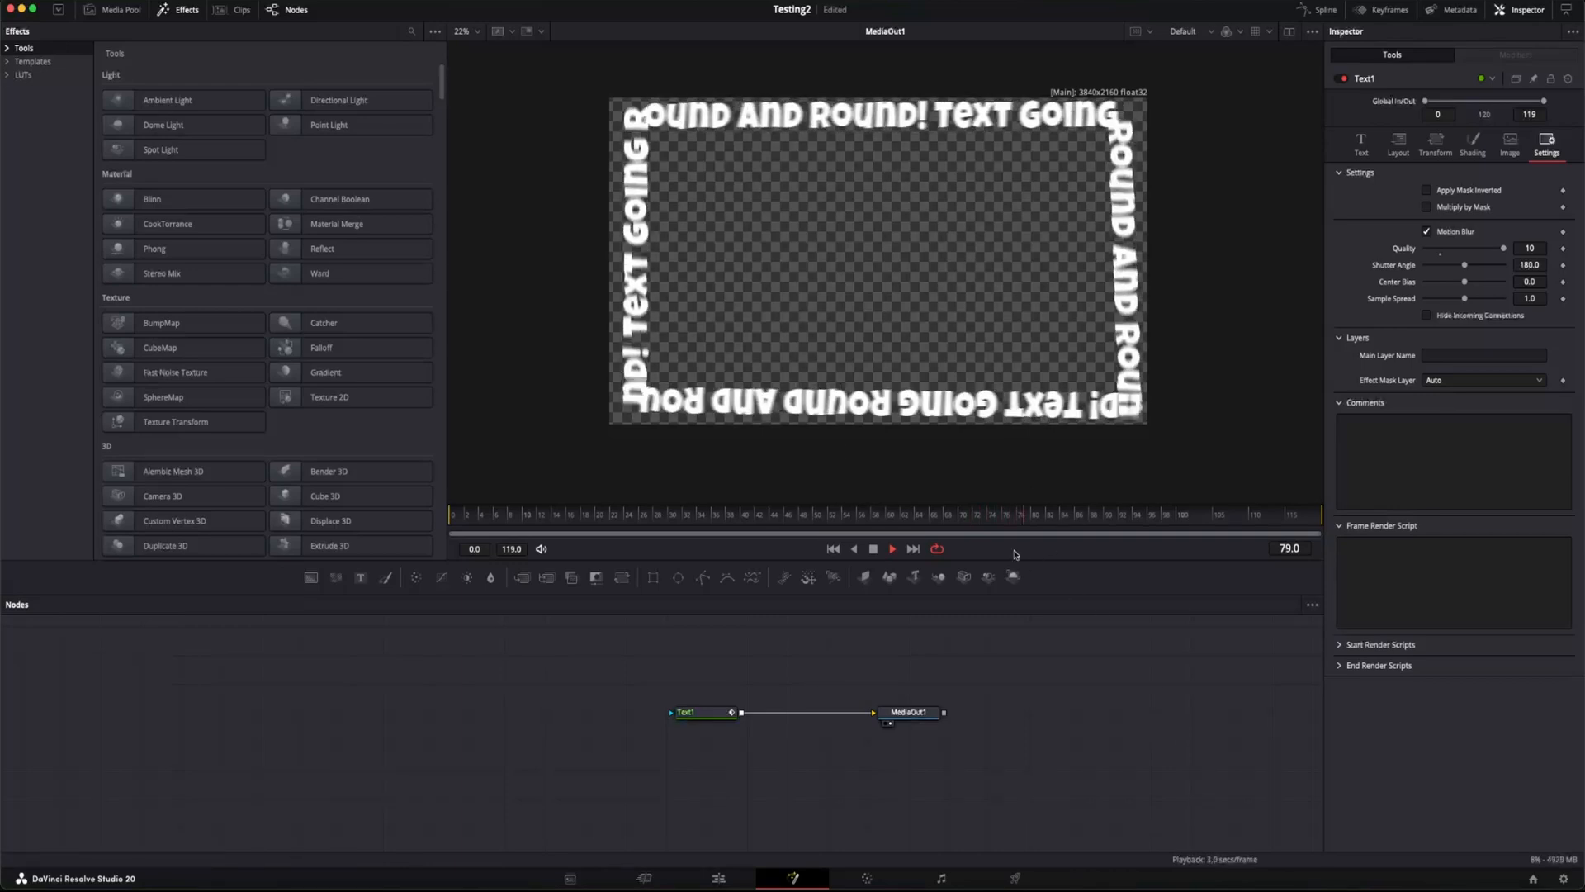
pyautogui.click(897, 517)
pyautogui.press('space')
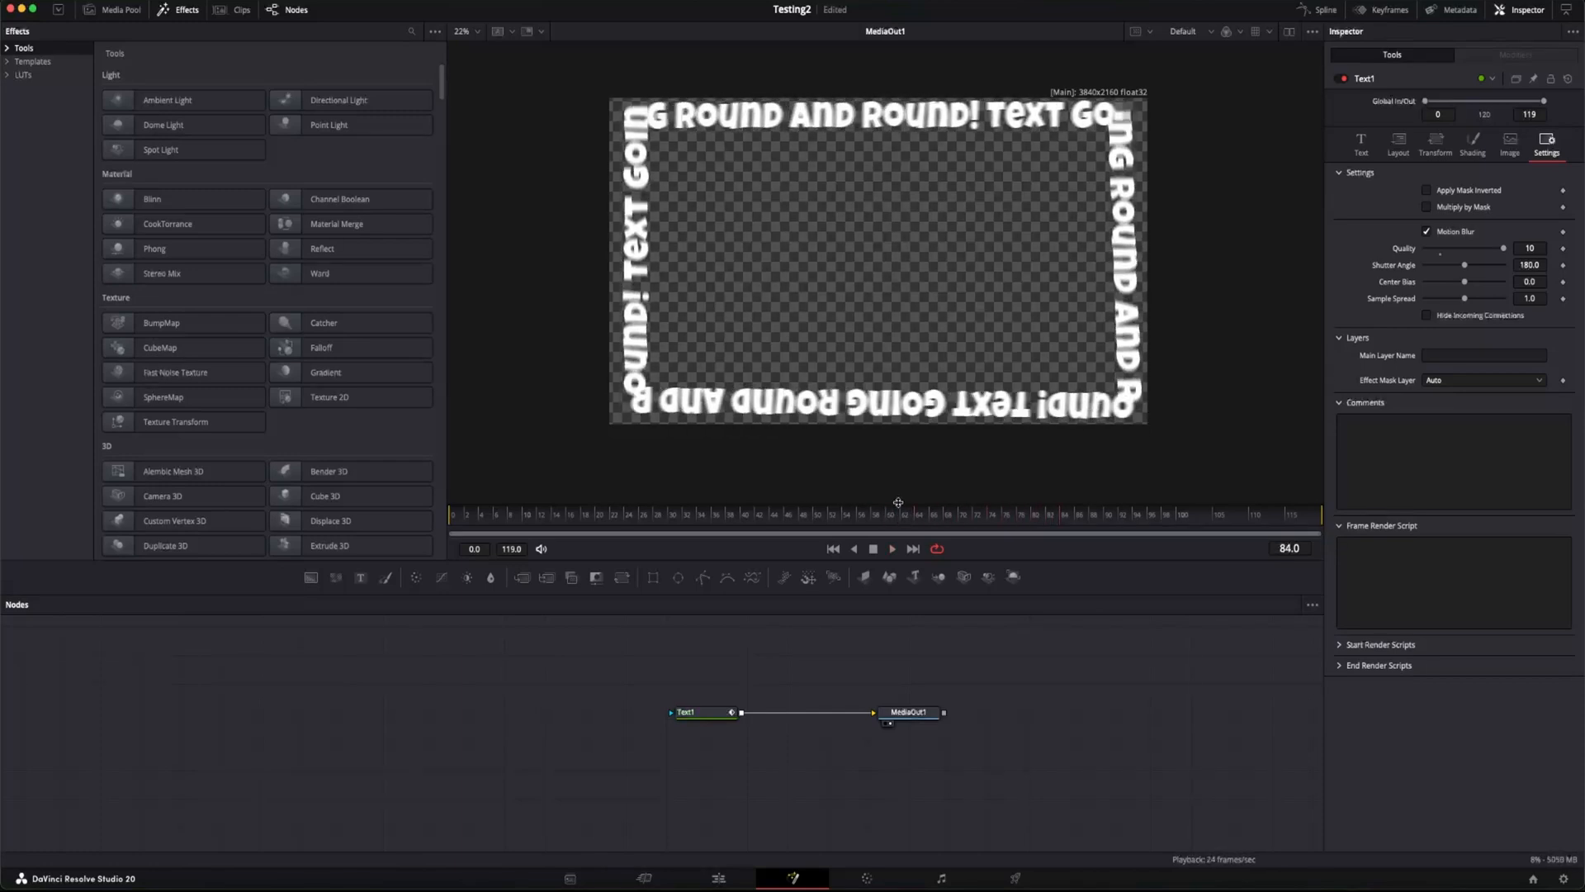
pyautogui.moveTo(834, 522); pyautogui.dragTo(983, 522)
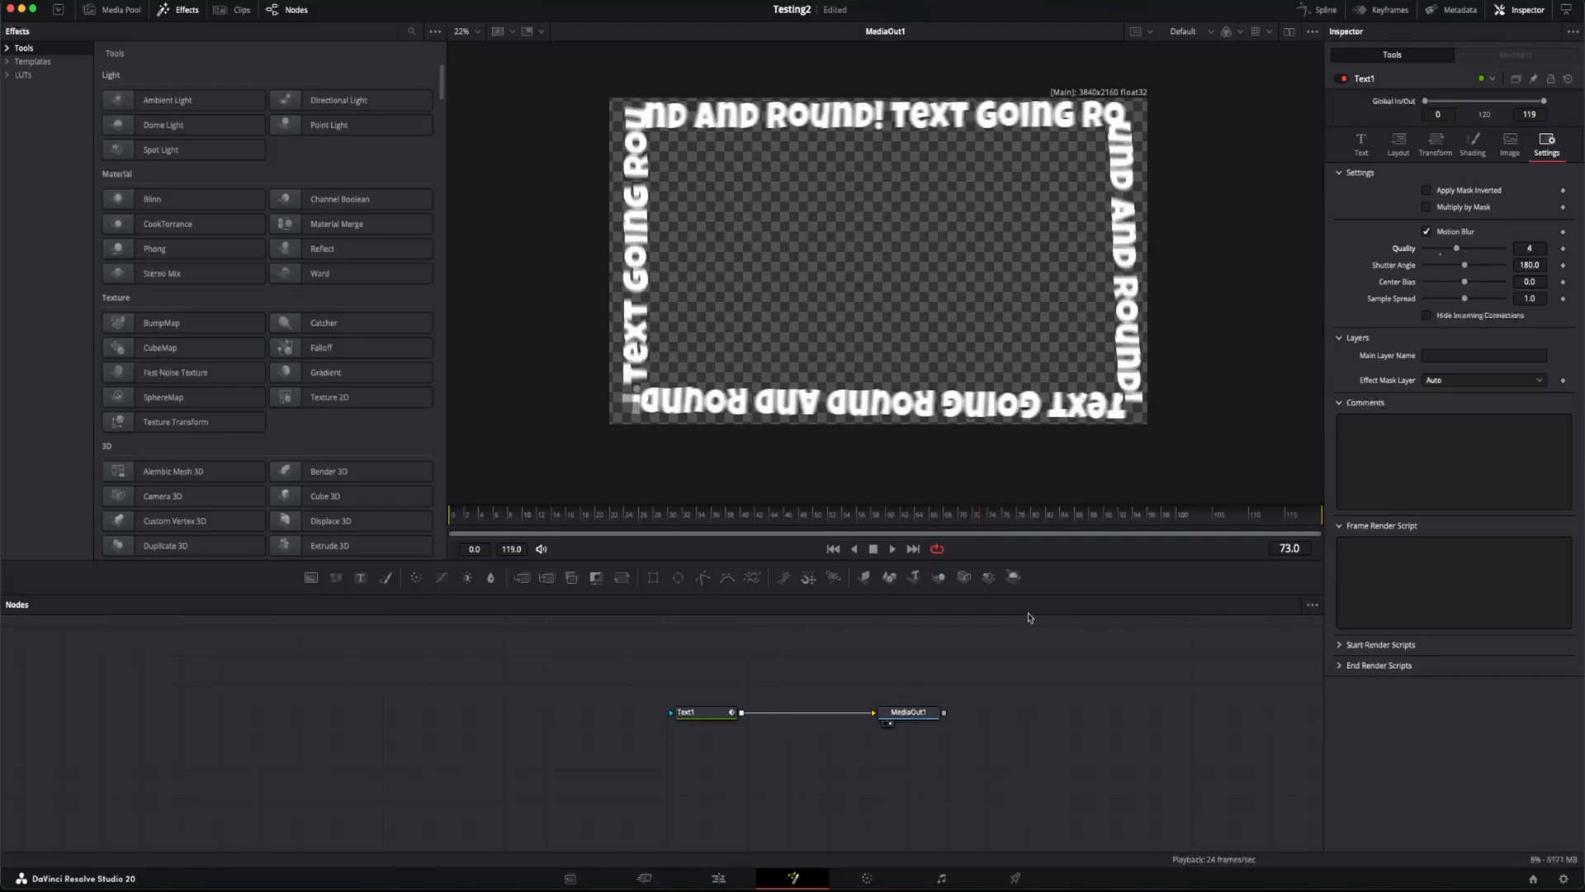
pyautogui.press('space')
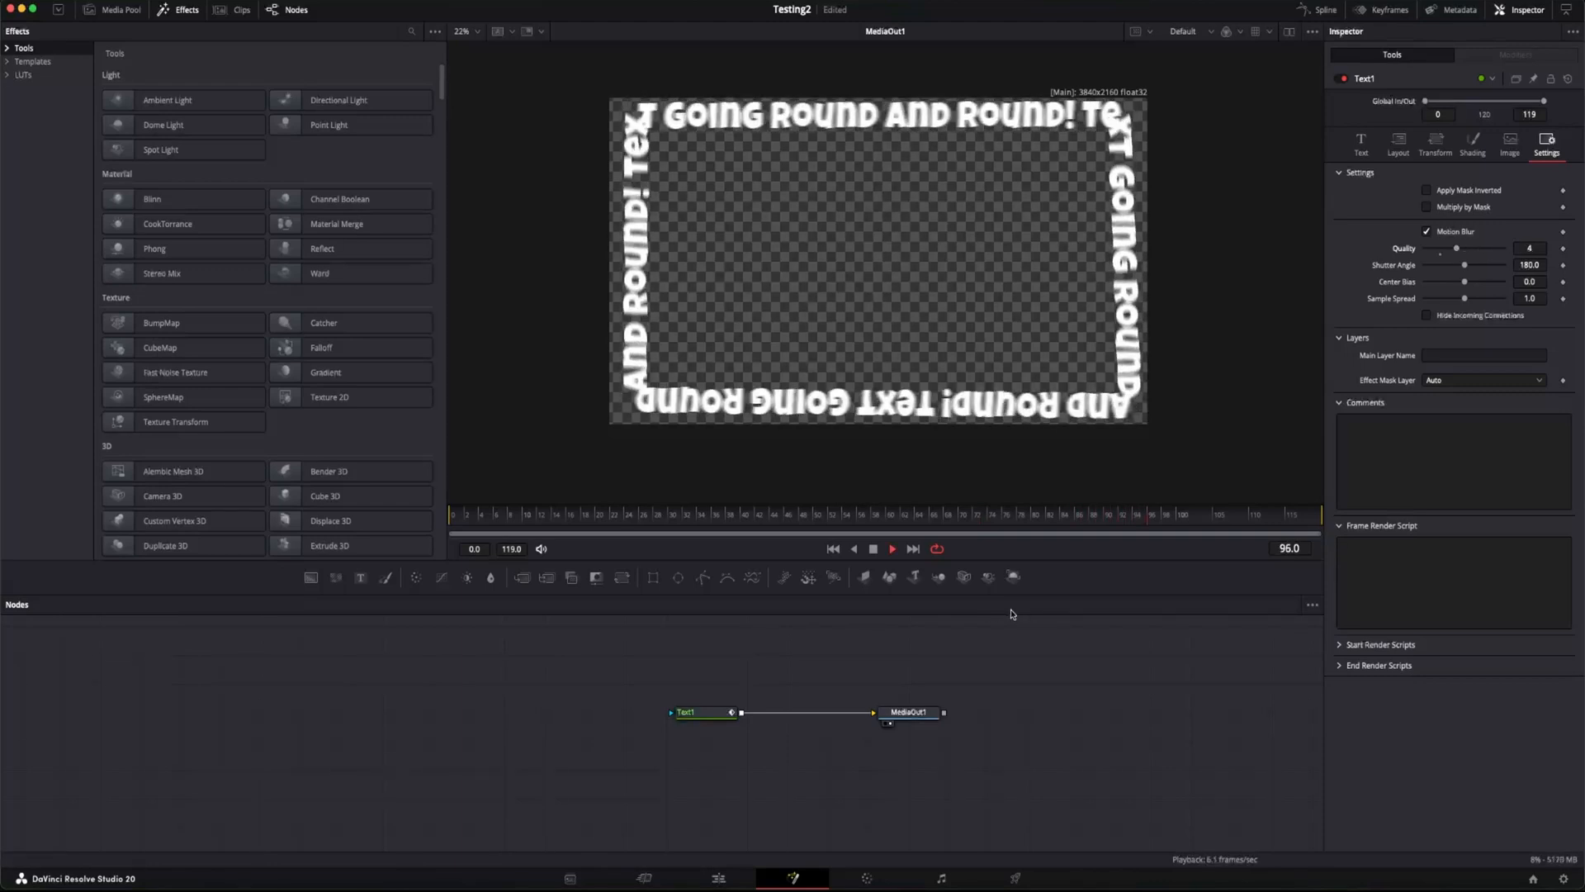
pyautogui.press('space')
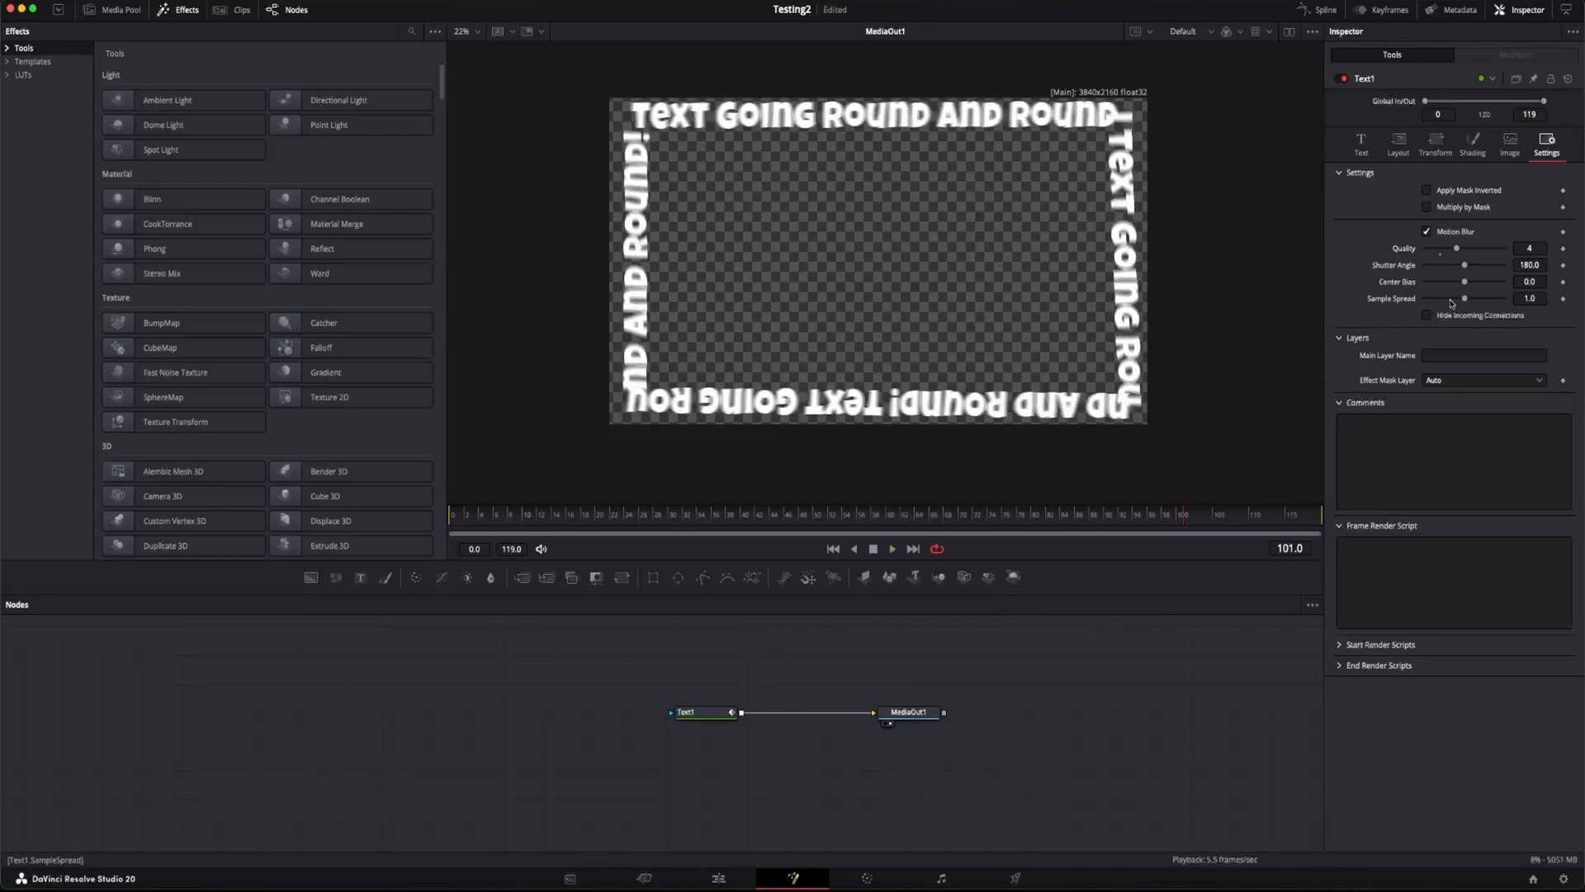
# Step: Open Text1's text and font settings
pyautogui.click(1360, 142)
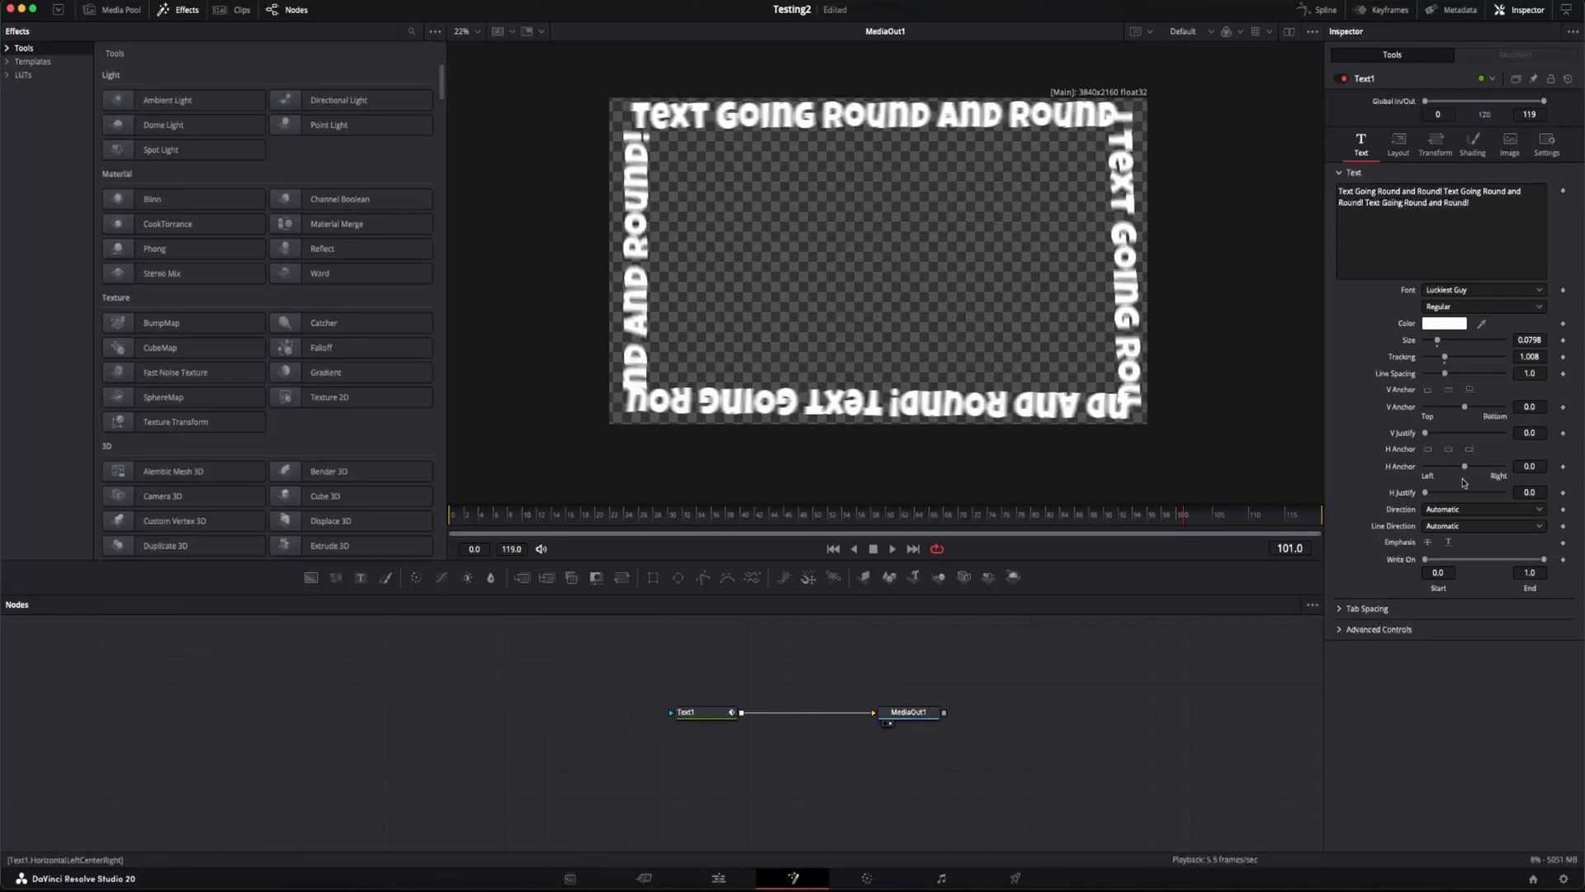